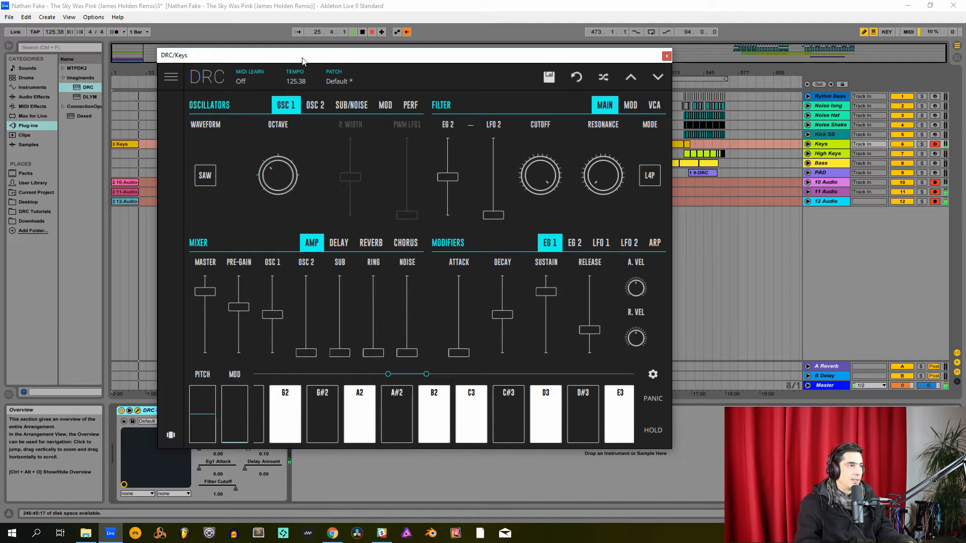
- Set oscillators 1 and 2 to the square waveform and detune oscillator 2 slightly upward with its Fine control
click(315, 105)
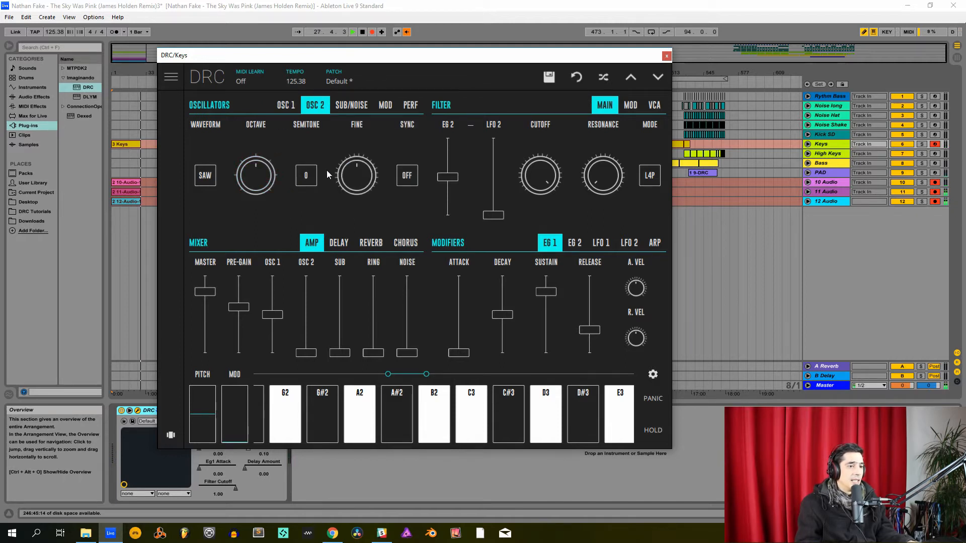
click(291, 111)
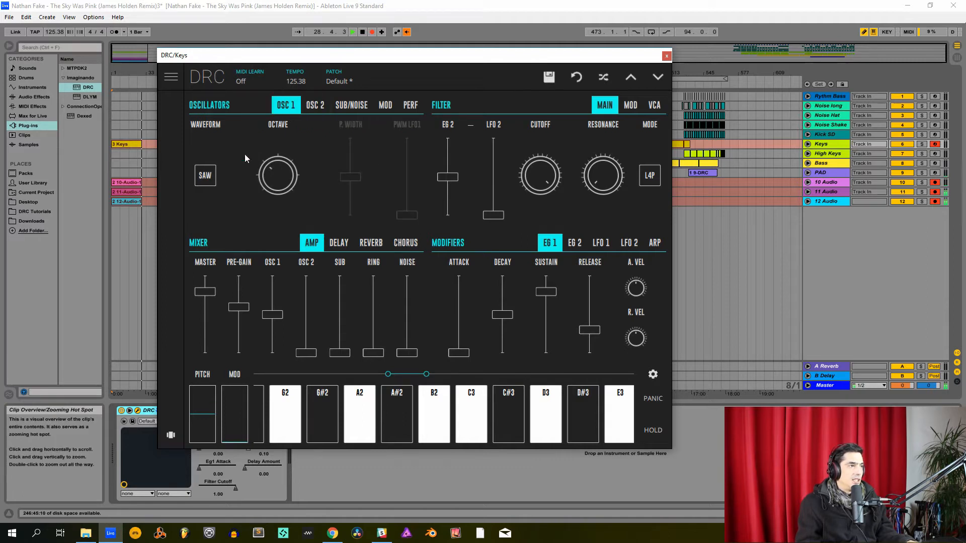
click(211, 180)
click(212, 165)
click(316, 107)
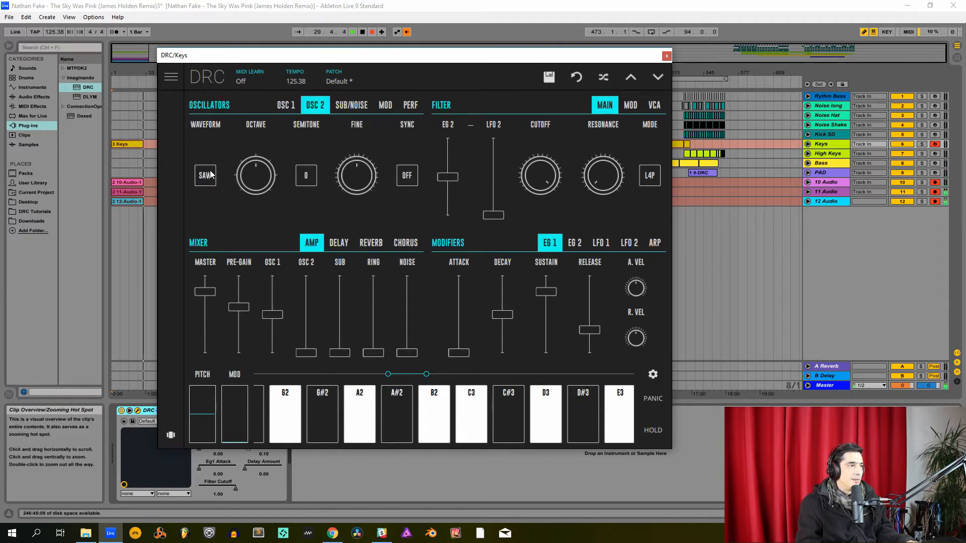
click(205, 176)
click(205, 164)
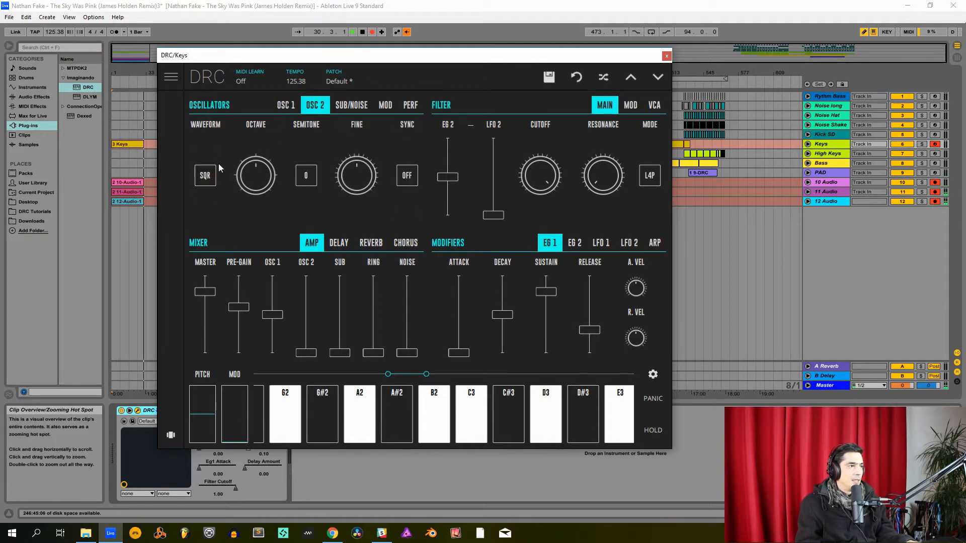
click(360, 183)
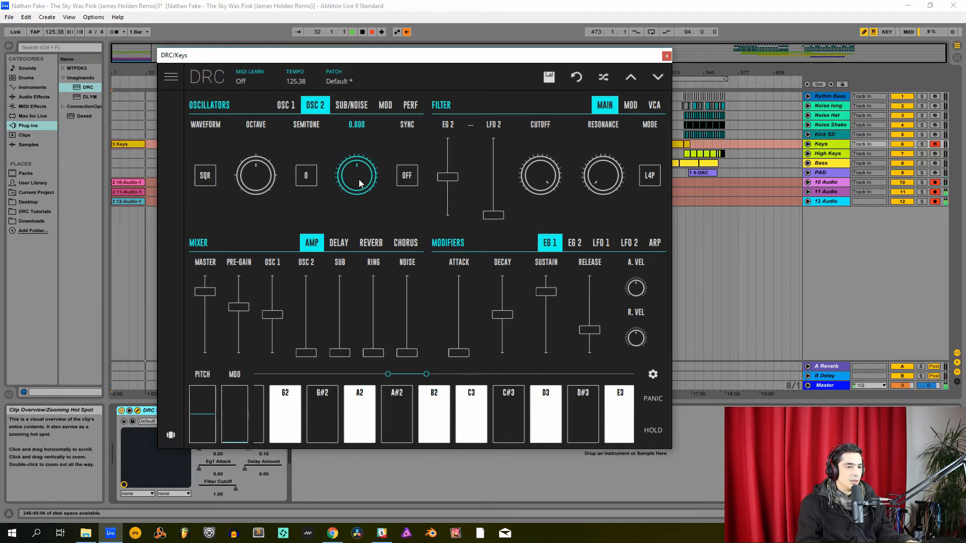
drag(360, 183, 377, 179)
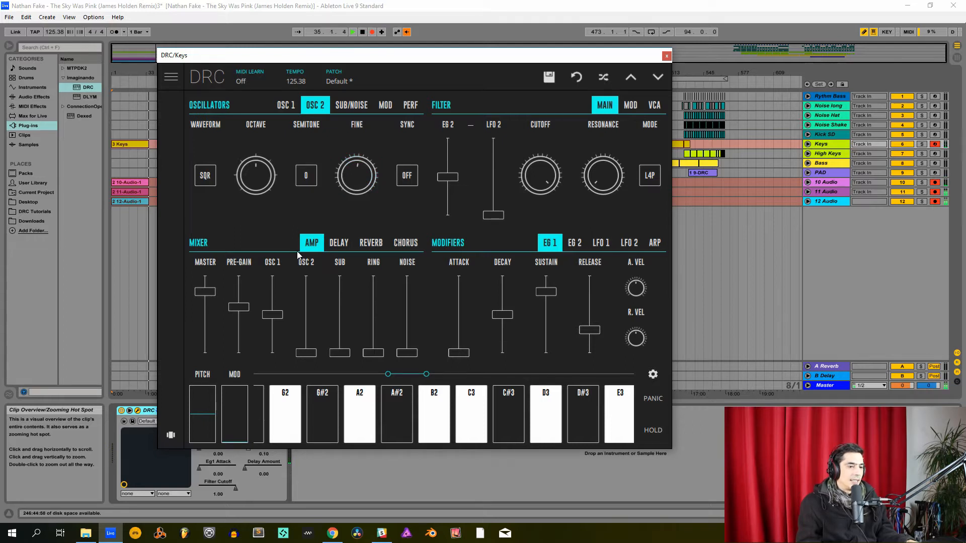
- In the amp mixer, raise Master and Osc 1 to maximum, Osc 2 to nearly half and Ring to just over a third
drag(208, 292, 206, 277)
drag(238, 310, 274, 238)
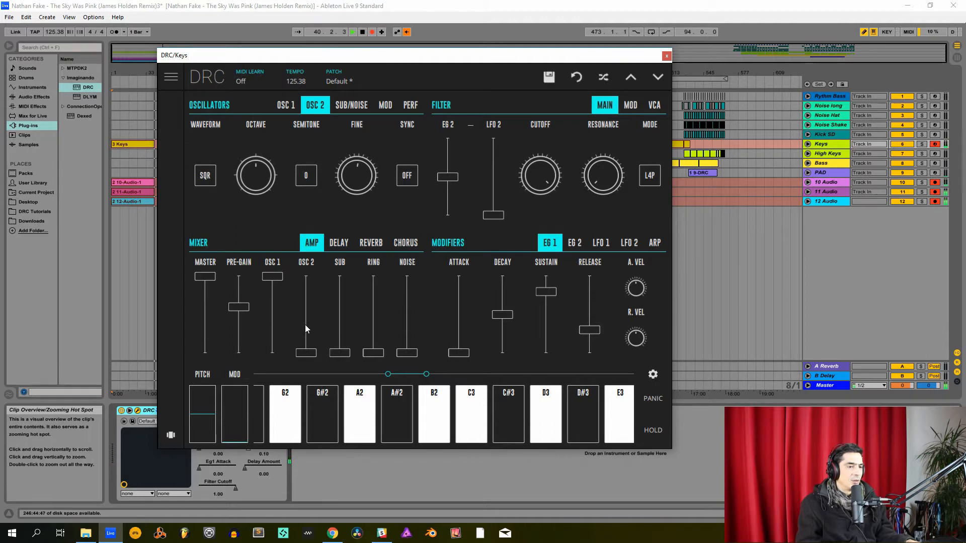
drag(307, 323, 321, 318)
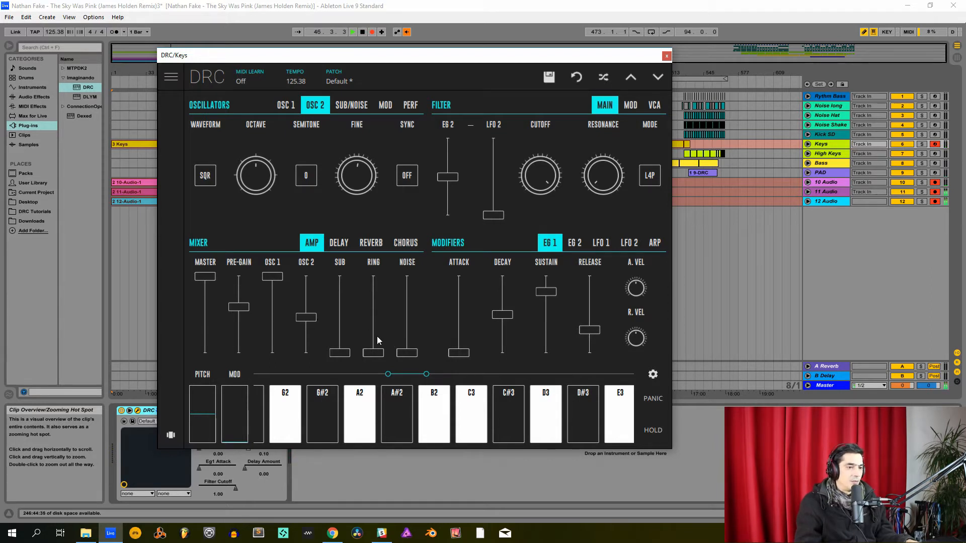
drag(379, 340, 381, 338)
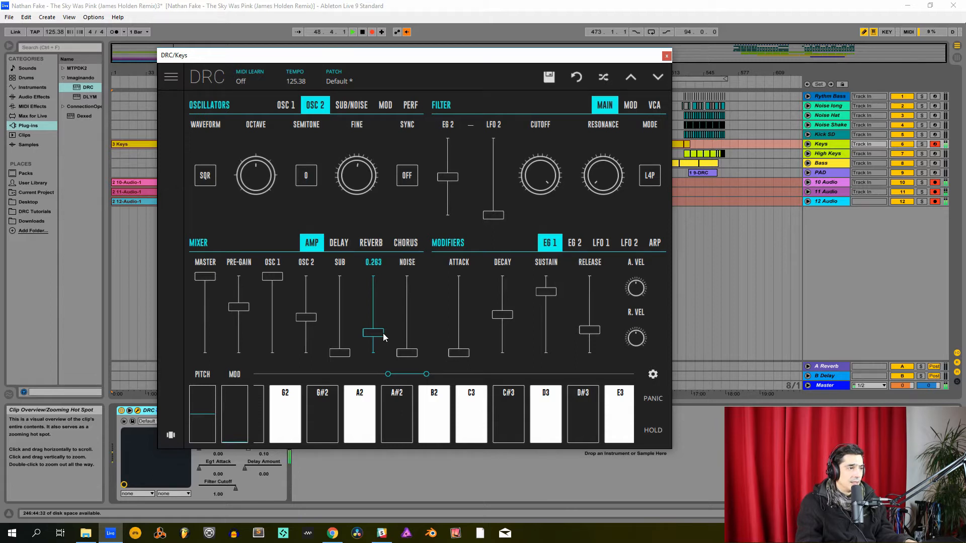
drag(383, 333, 406, 324)
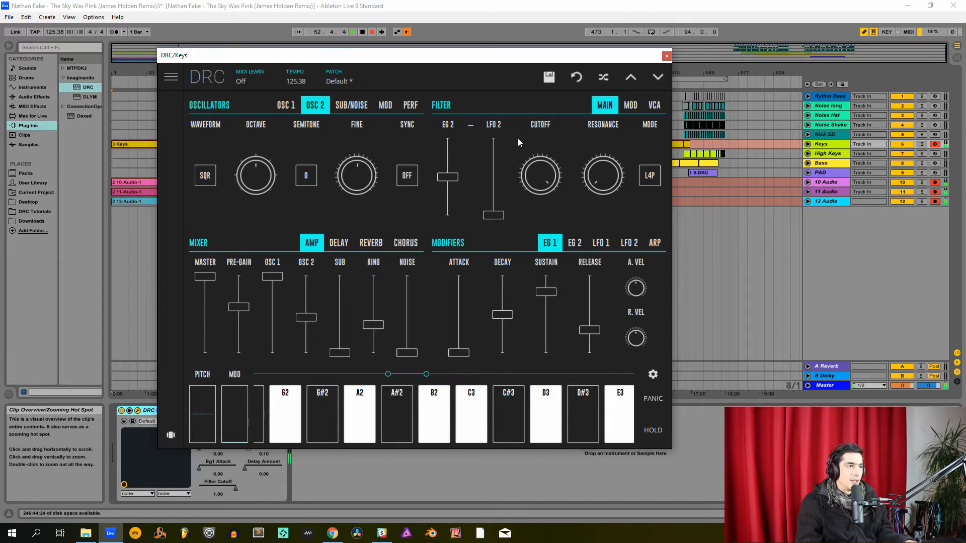
- Raise the VCA velocity amount to maximum and return to the main filter settings
click(653, 109)
drag(644, 179, 646, 65)
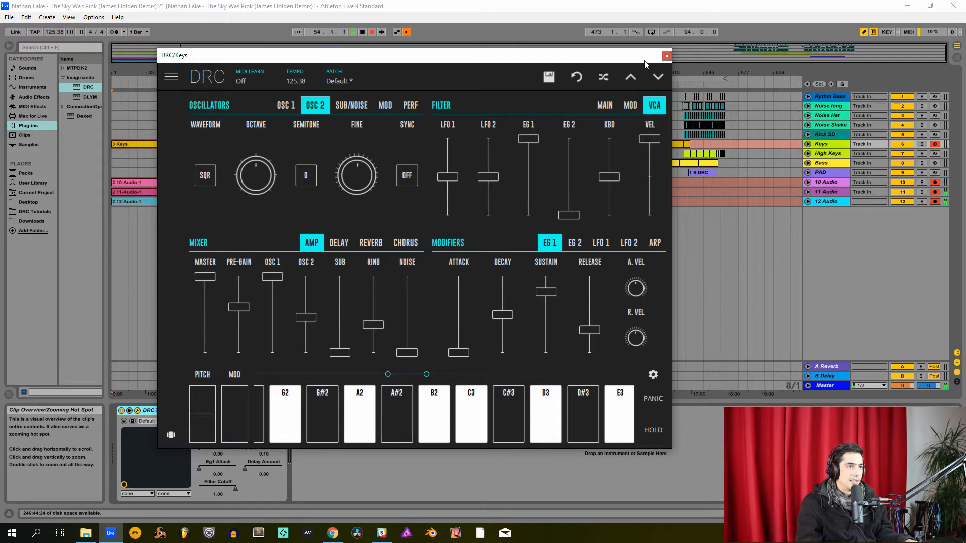
click(599, 108)
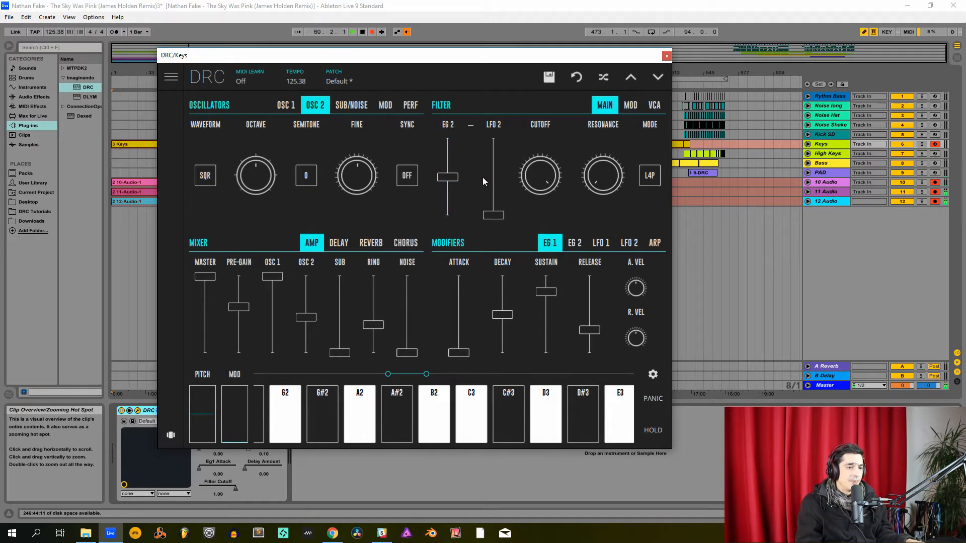
- Lower the main filter's cutoff to about 0.38
click(535, 169)
drag(536, 168, 560, 269)
drag(539, 173, 566, 221)
drag(613, 185, 613, 185)
- Set the EG 1 attack to about 0.04 and its release to about 0.19
scroll(460, 354, up, 1)
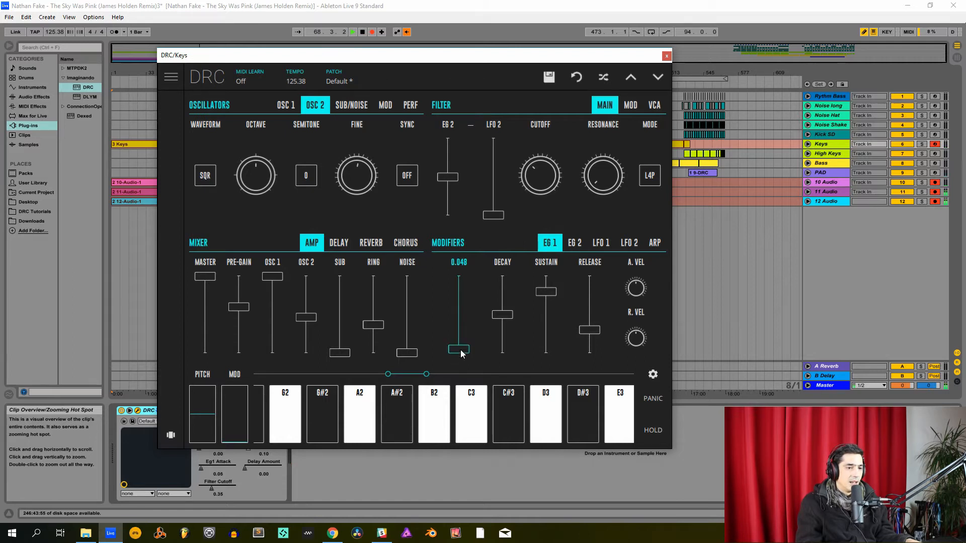
scroll(460, 353, down, 1)
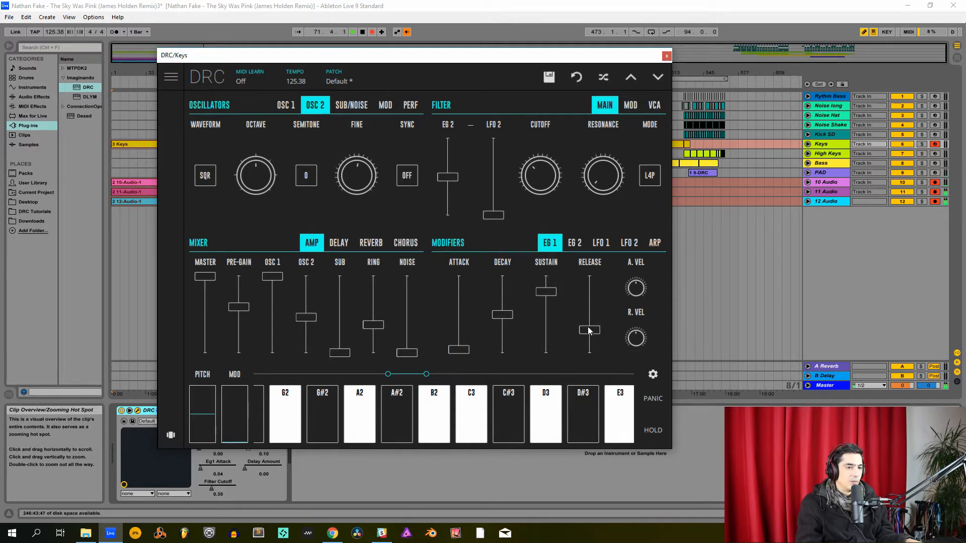
drag(590, 330, 592, 342)
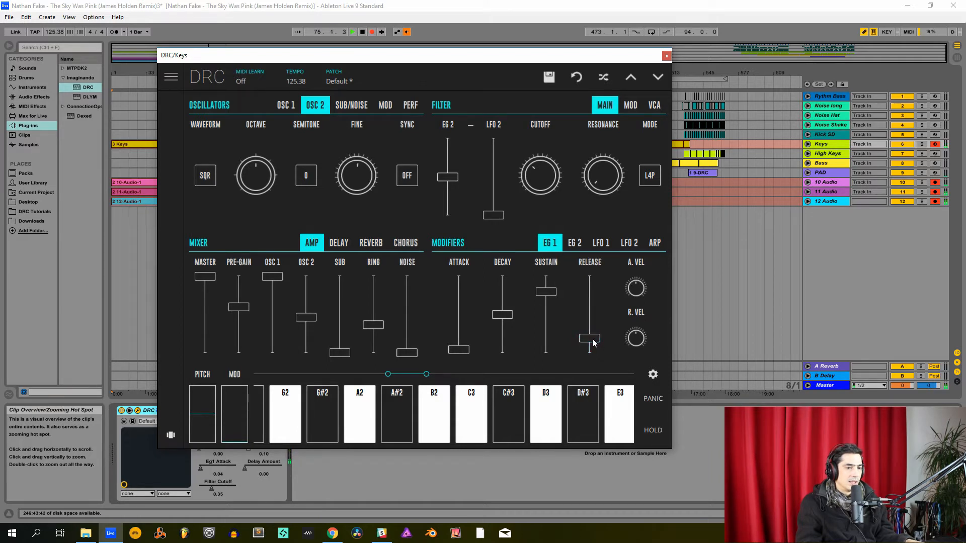
- Set the EG 2 envelope's sustain to 1.00 and its release to about 0.30
click(574, 243)
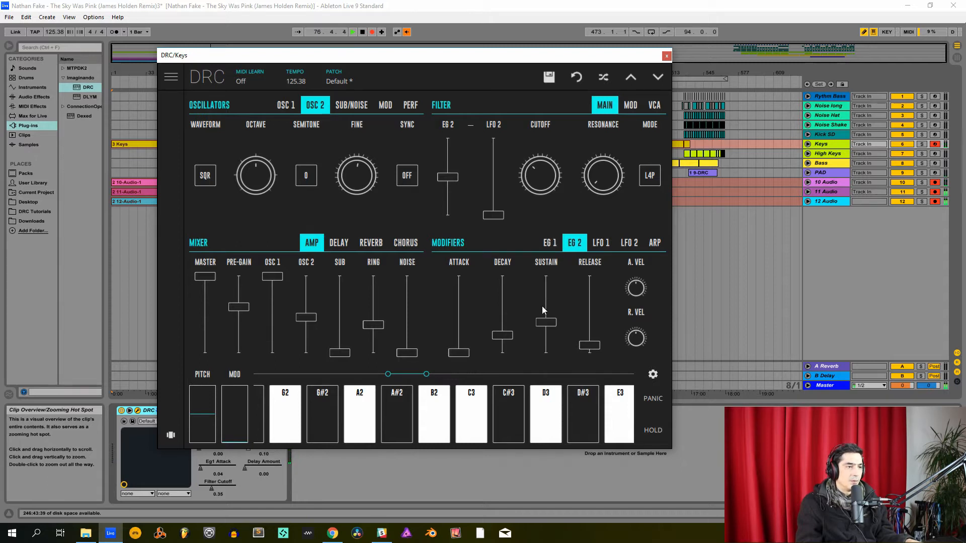
drag(542, 306, 537, 134)
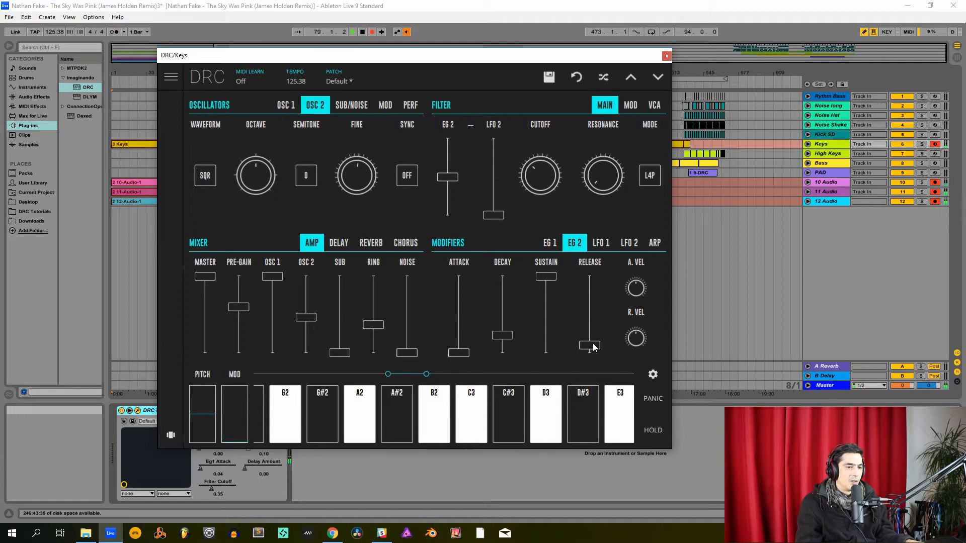
drag(594, 347, 619, 330)
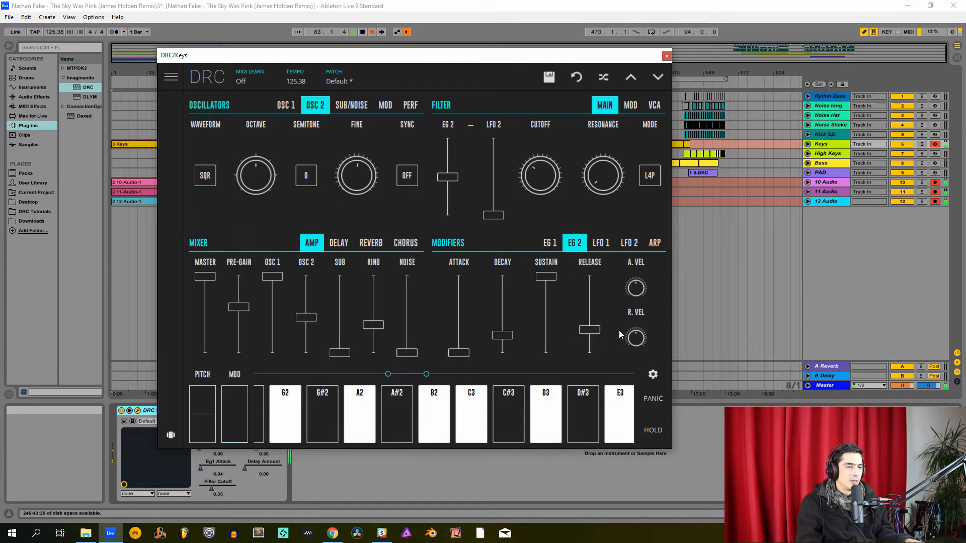
- Shorten the reverb decay slightly and raise the reverb amount to just under a third
click(368, 243)
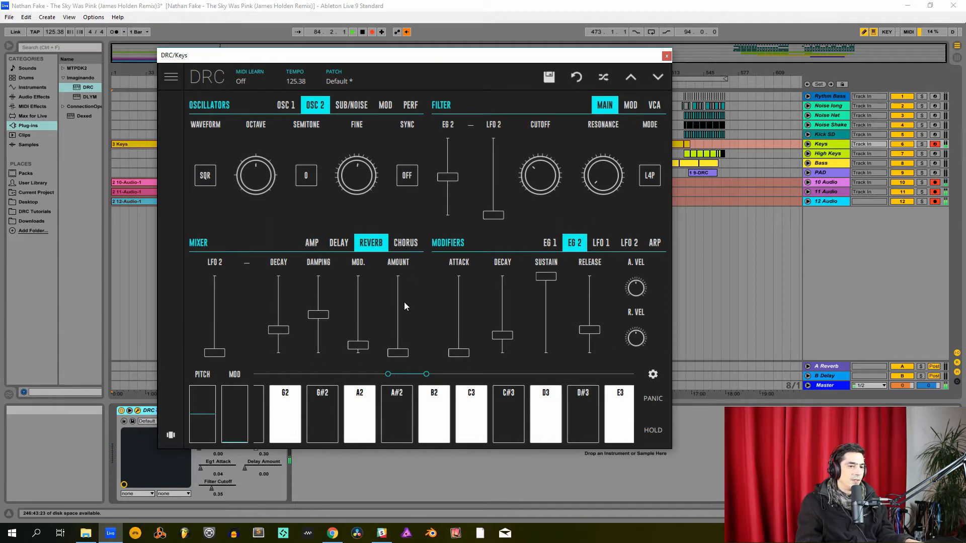
drag(278, 330, 283, 345)
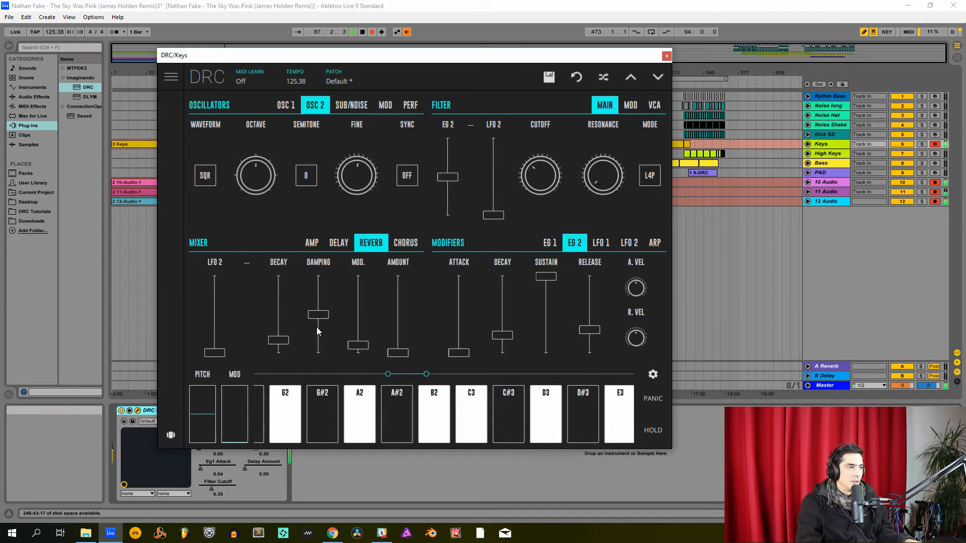
drag(400, 337, 416, 330)
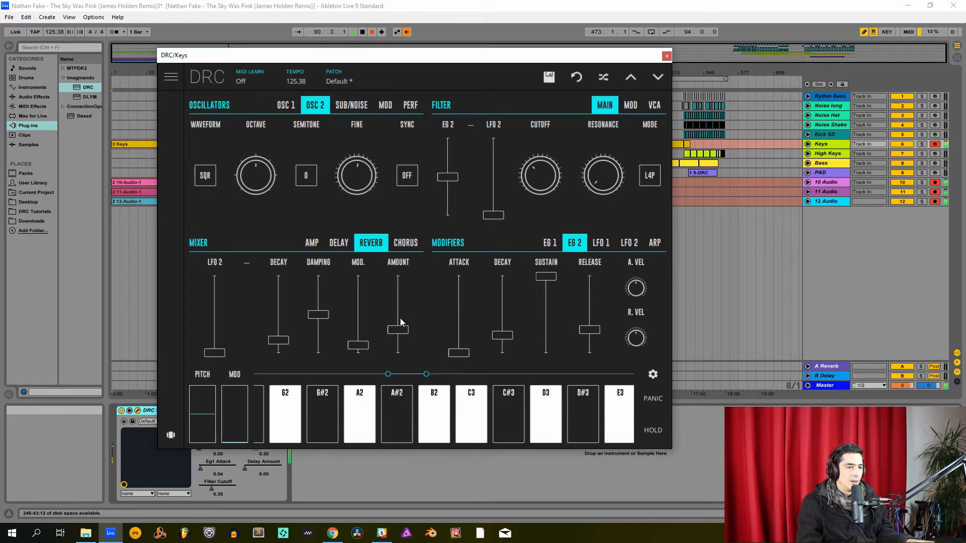
- Close the Keys synth, arm the High Keys track for recording and open its DRC plug-in window
click(665, 54)
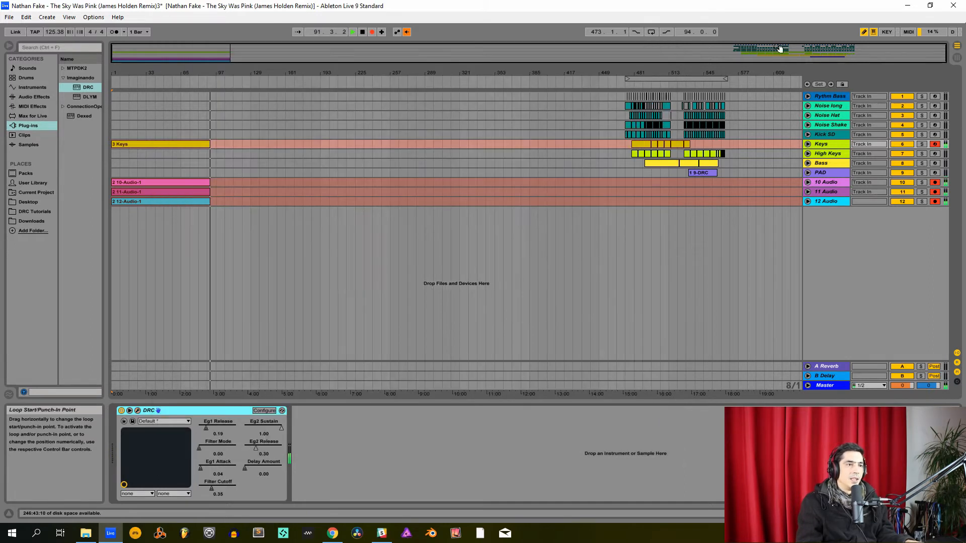
click(832, 151)
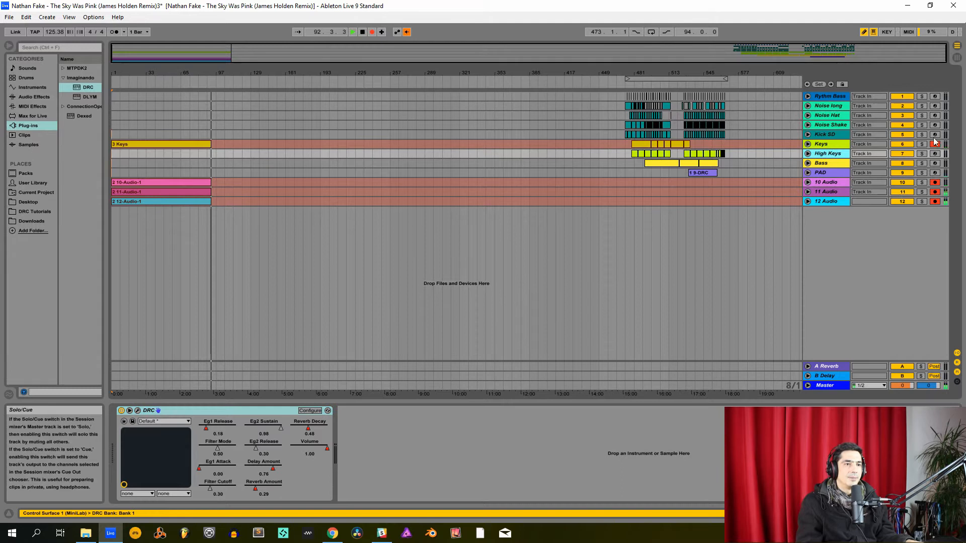
click(935, 154)
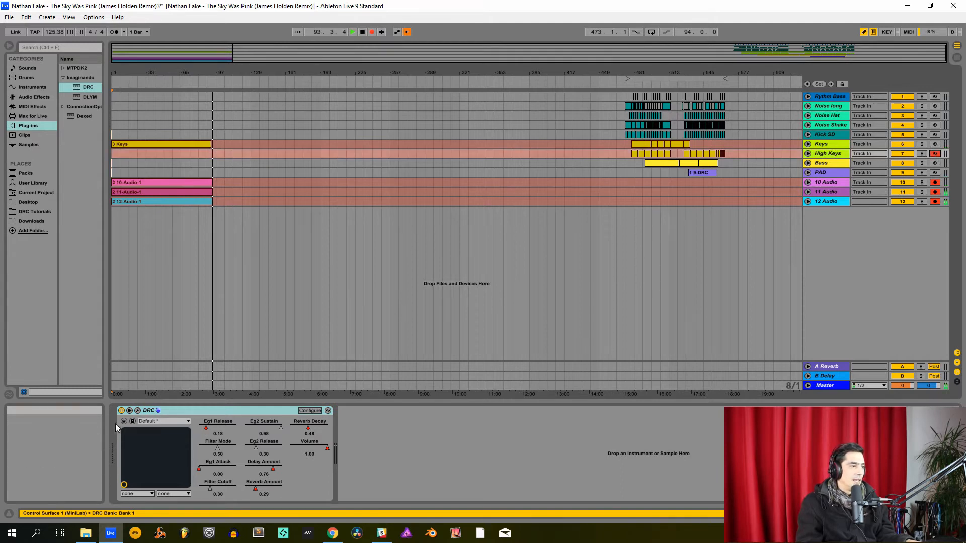
click(138, 411)
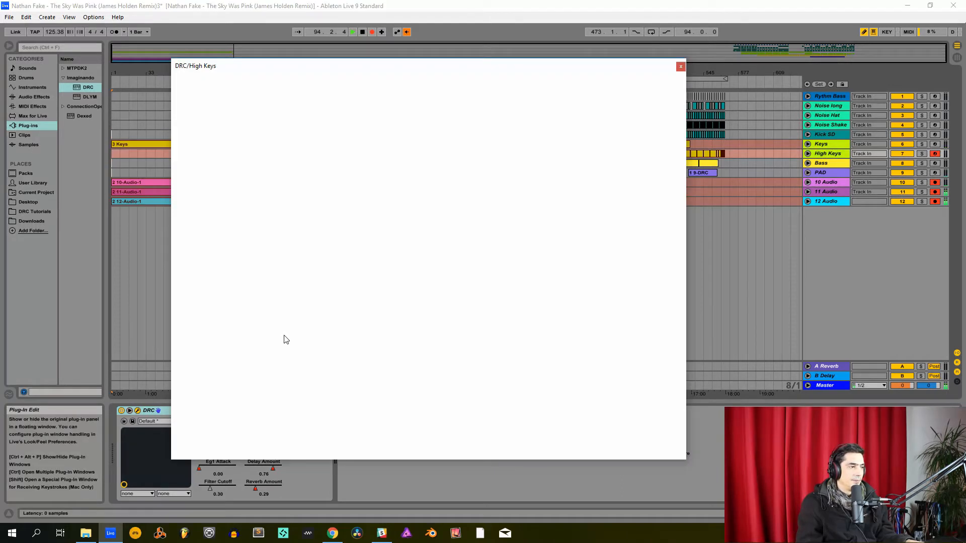
- Load the Default patch from the Factory bank and return to the synth controls
click(351, 88)
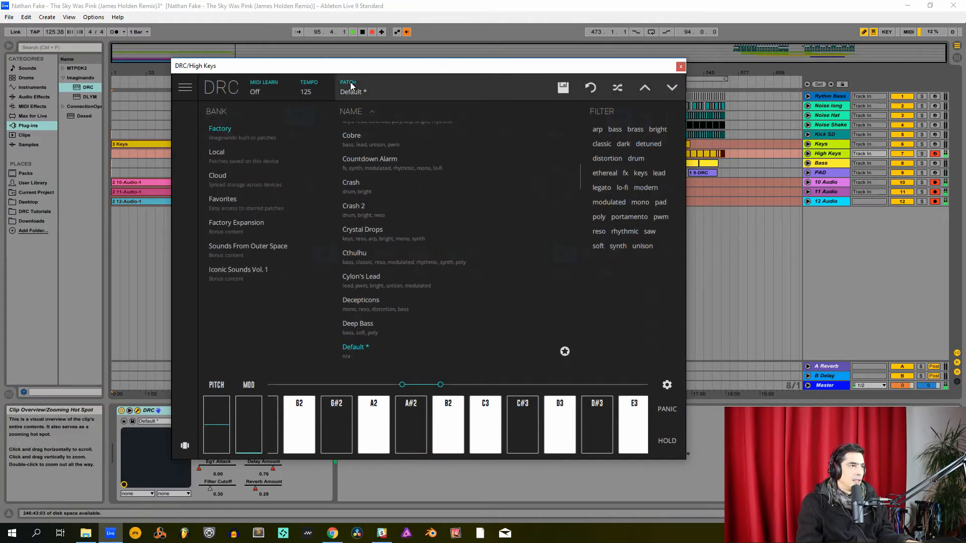
scroll(361, 186, up, 15)
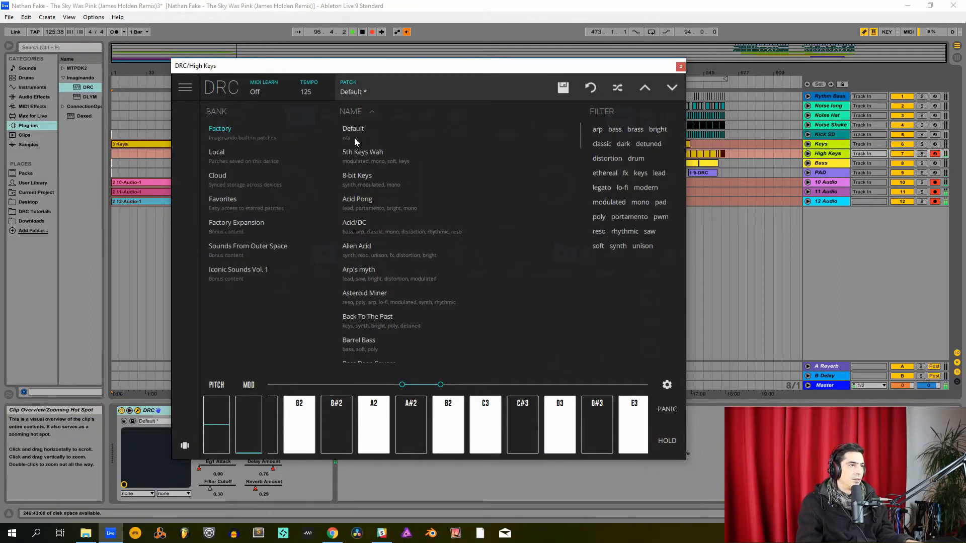
click(355, 135)
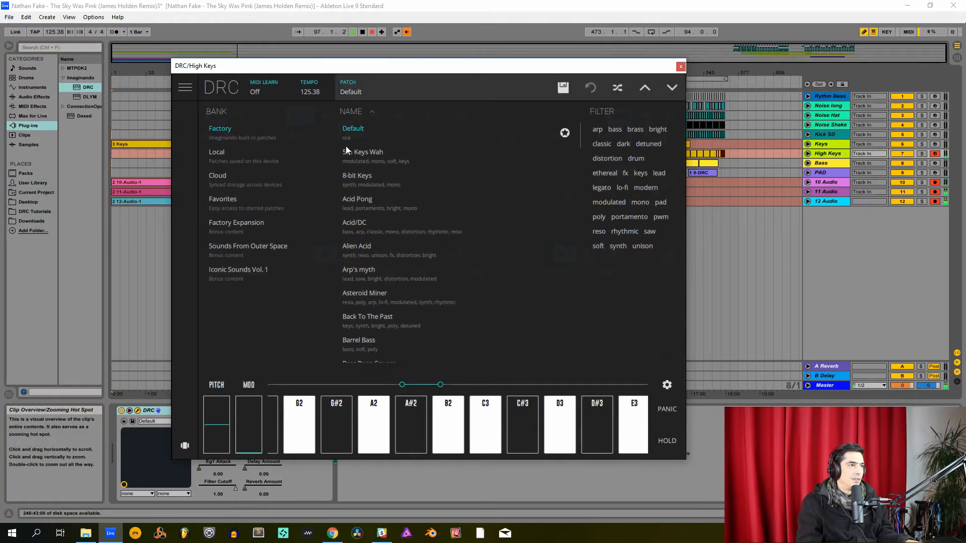
click(365, 97)
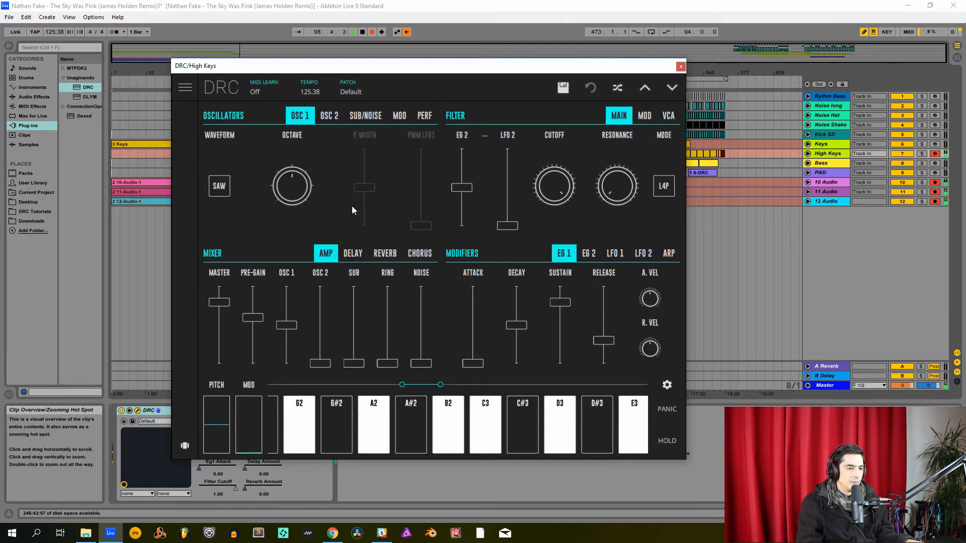
- Set both oscillators to octave -1 with square waveforms, and detune oscillator 2 slightly upward with its Fine control
drag(298, 191, 297, 215)
click(329, 116)
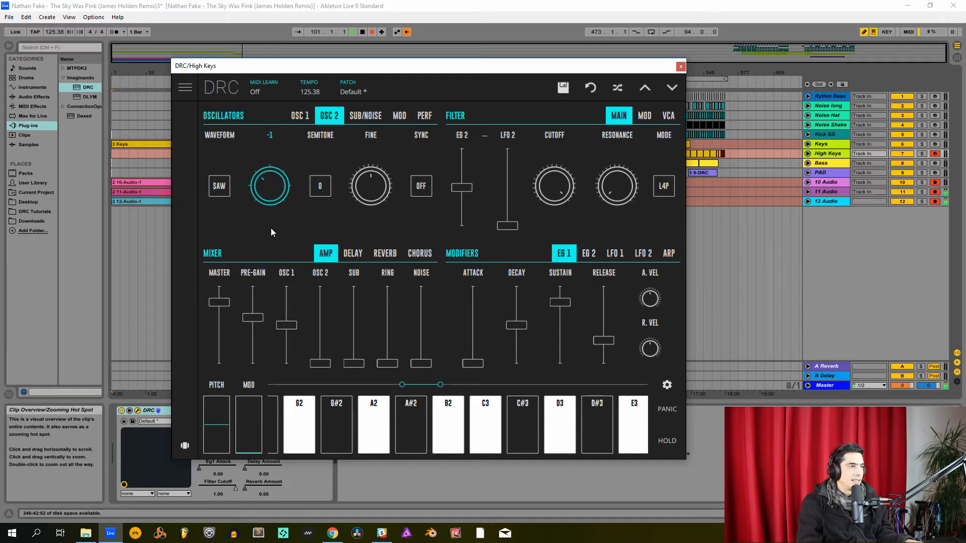
click(213, 187)
click(219, 169)
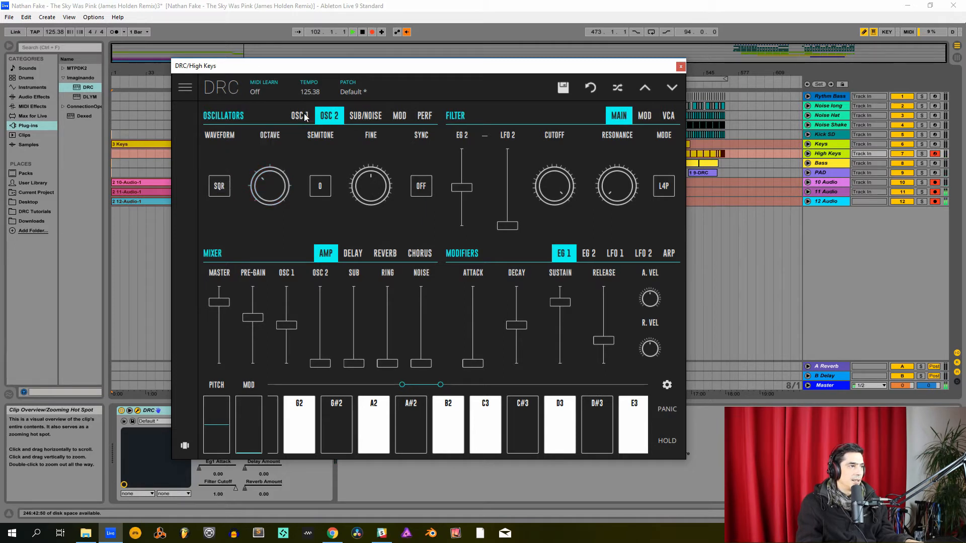
click(305, 117)
click(217, 189)
click(224, 179)
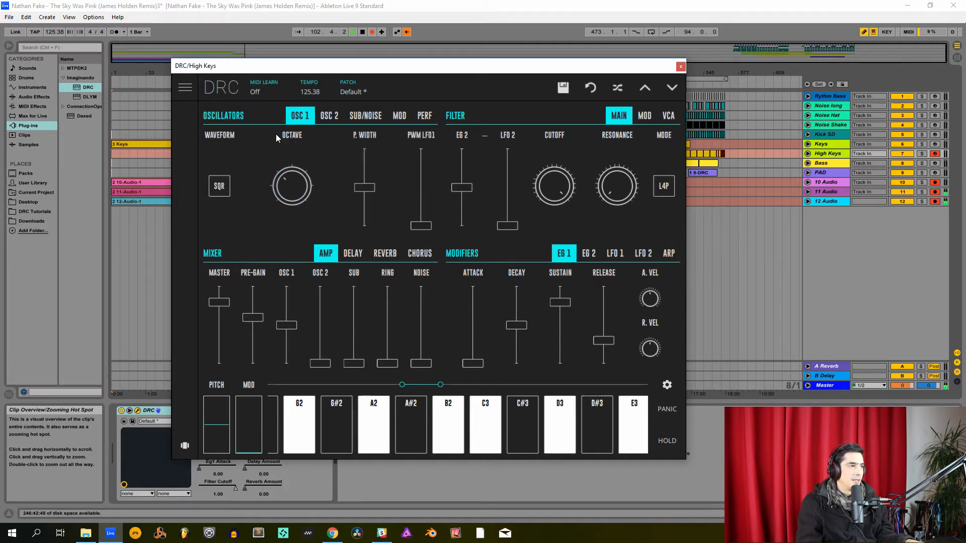
click(331, 111)
drag(372, 183, 399, 191)
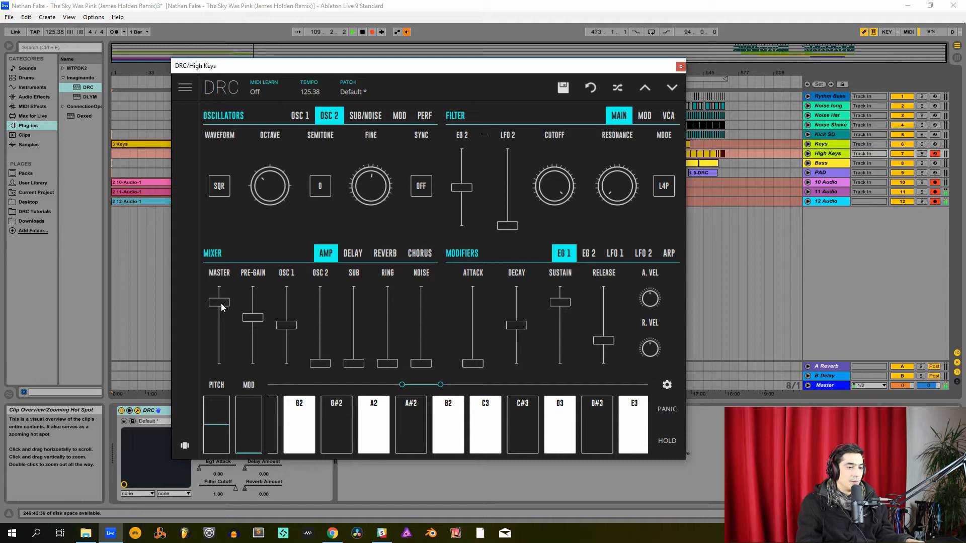
- Raise the High Keys mixer's Master and Osc 1 levels to maximum and Osc 2 to nearly half
drag(221, 303, 213, 226)
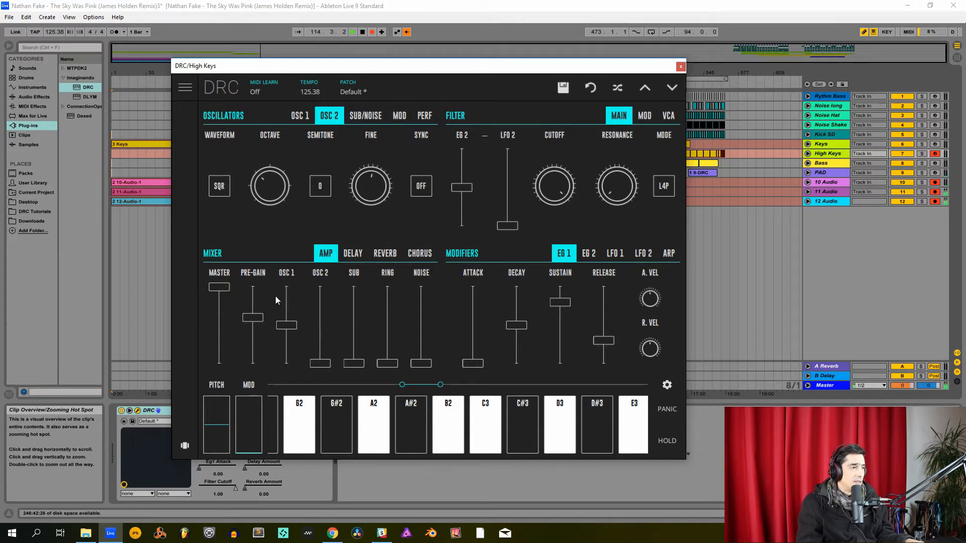
drag(287, 325, 298, 240)
drag(320, 362, 323, 332)
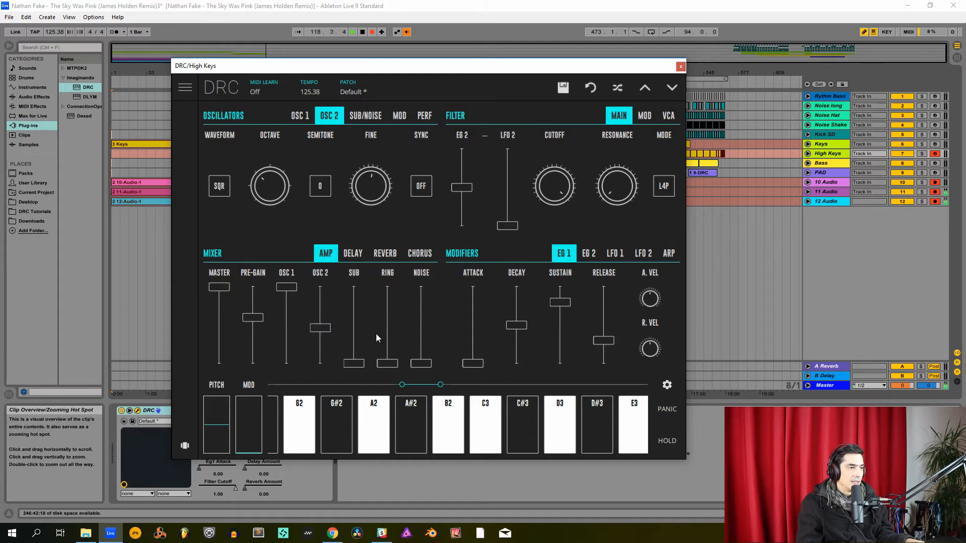
- Raise the High Keys mixer's Ring level to a little over one third and its Pre-Gain to about three quarters
mouse_move(383, 342)
mouse_down()
mouse_move(402, 333)
mouse_move(398, 340)
mouse_up()
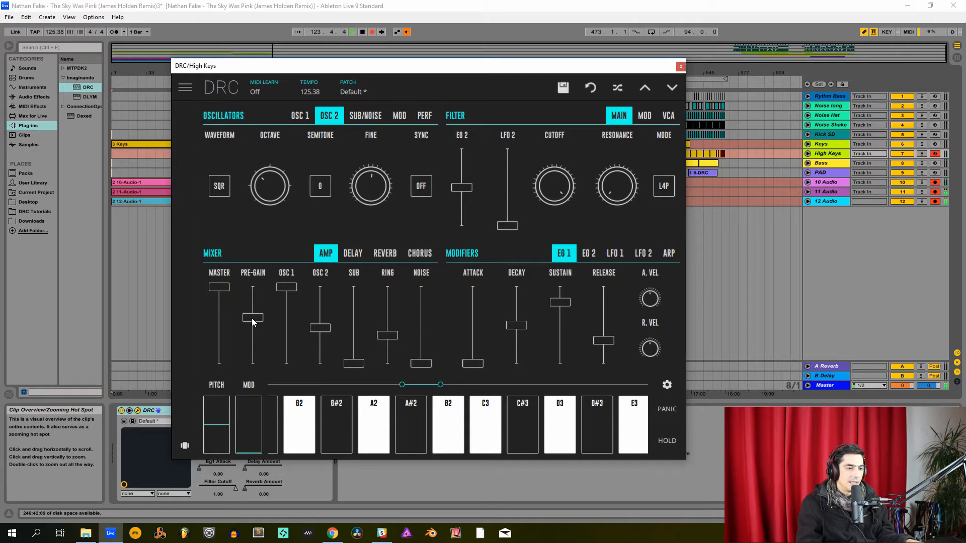
drag(253, 323, 267, 311)
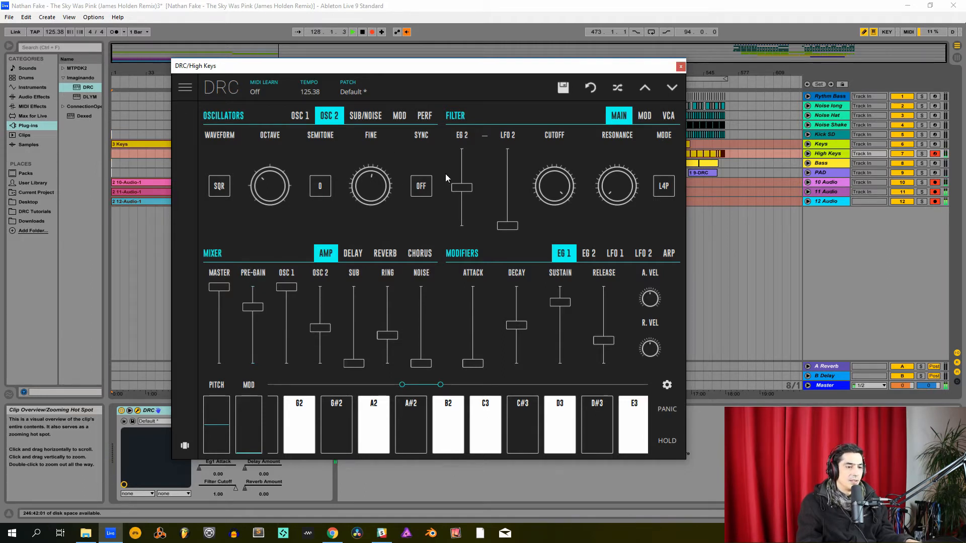
- Switch the filter mode to B2P, lower the filter's EG 2 amount to below centre and set the cutoff to about 0.30
click(664, 189)
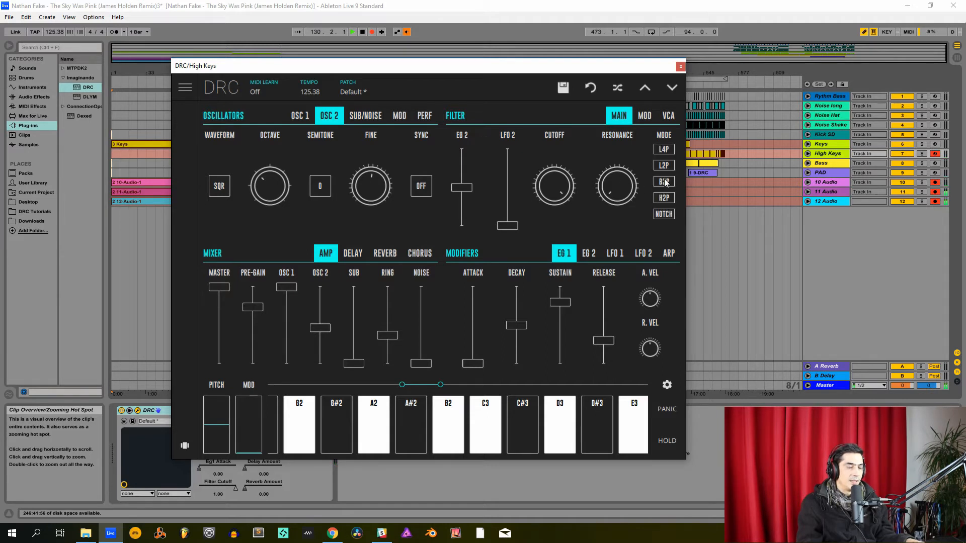
click(664, 182)
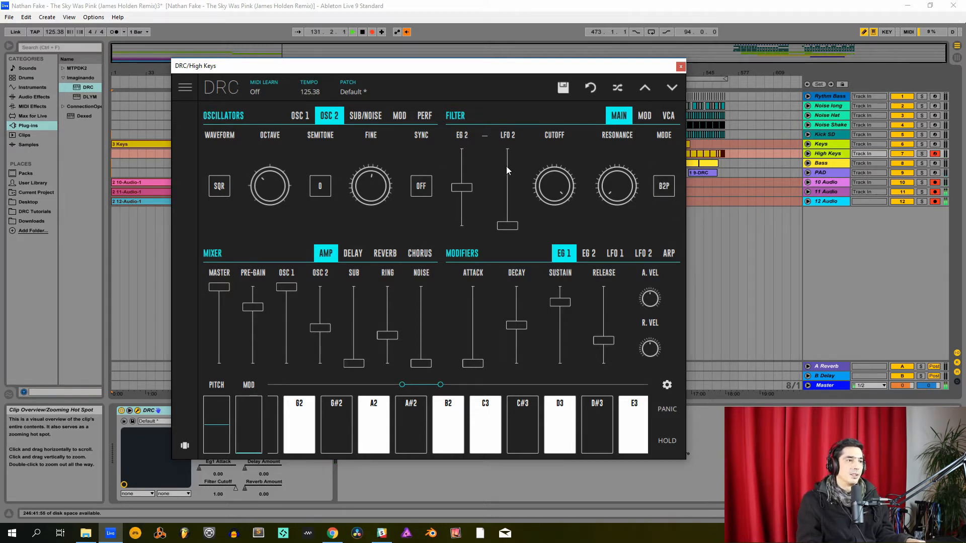
drag(463, 189, 471, 207)
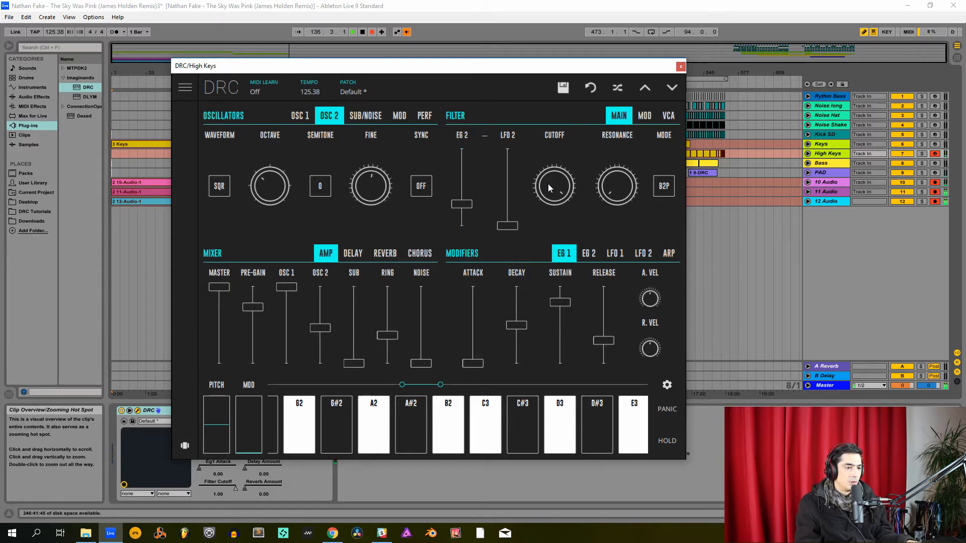
drag(548, 183, 551, 383)
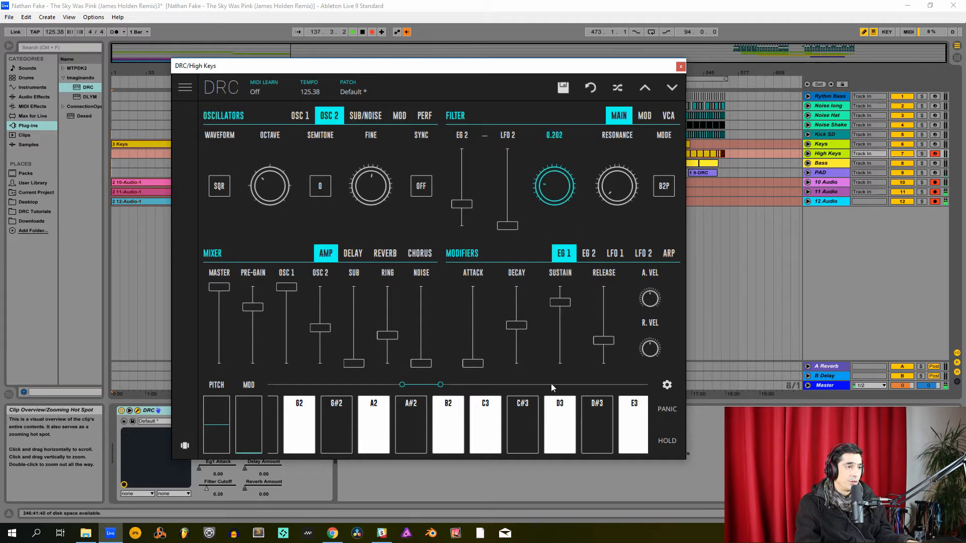
drag(553, 185, 621, 166)
click(611, 200)
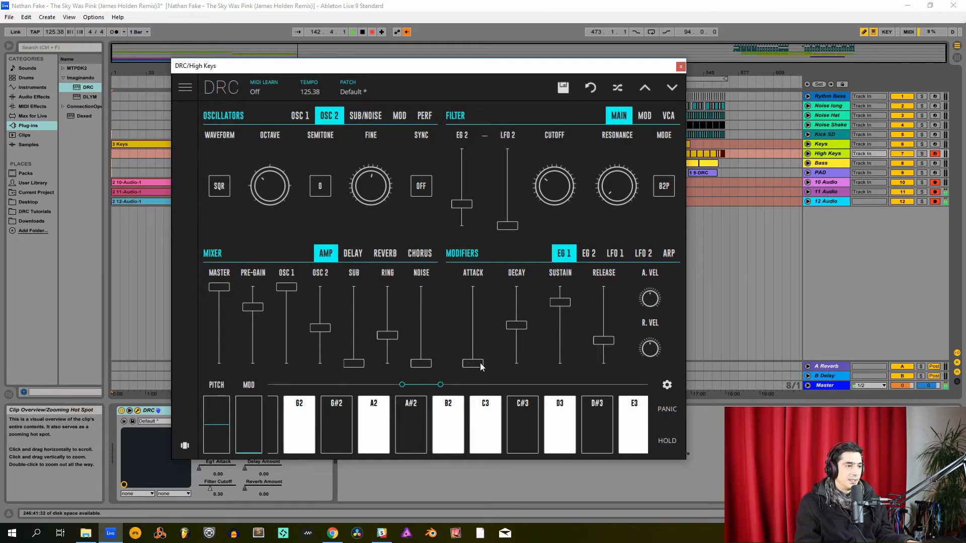
- Set EG 1 to decay 0.178, zero sustain and release 0.18, and EG 2 to decay about 0.23, full sustain and release 0.30
drag(516, 326, 519, 354)
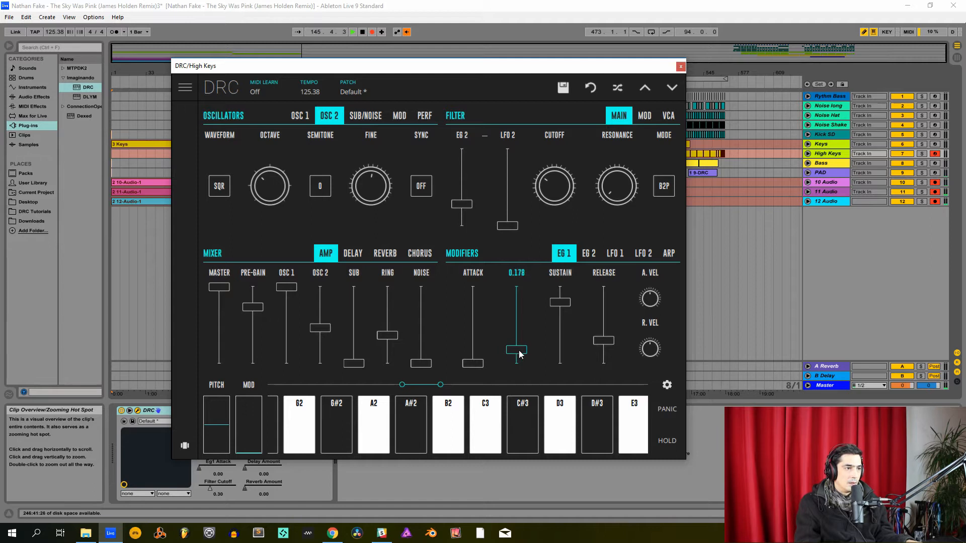
drag(566, 308, 606, 351)
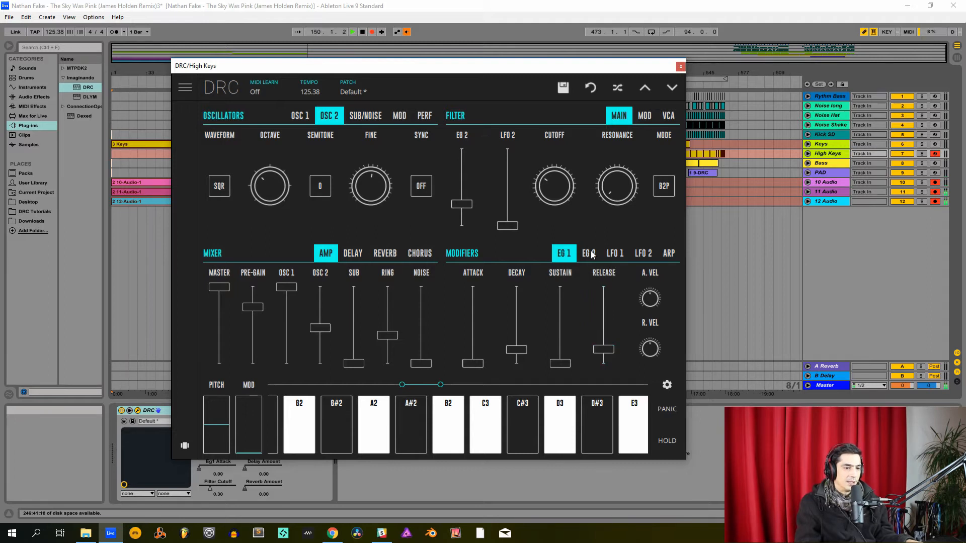
click(591, 254)
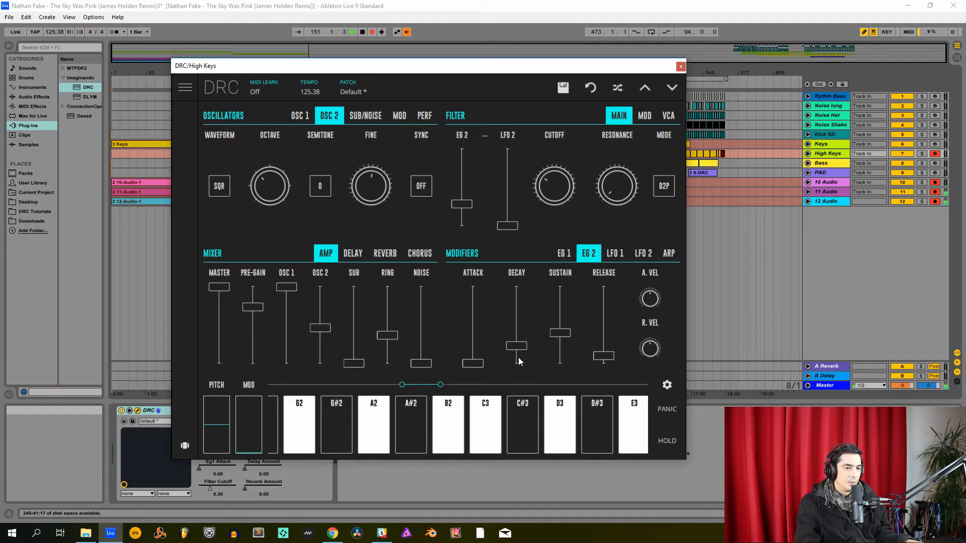
drag(516, 347, 515, 348)
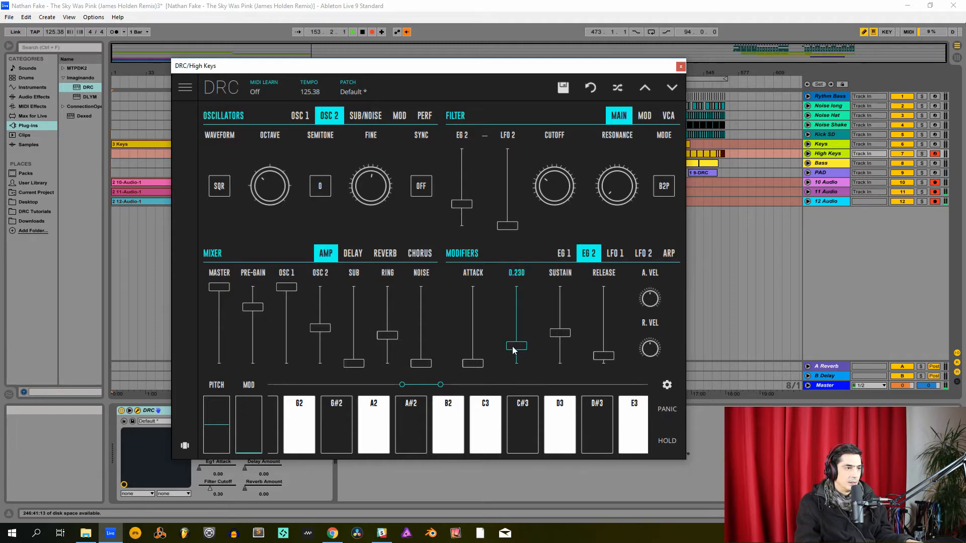
drag(512, 346, 543, 210)
drag(604, 356, 617, 340)
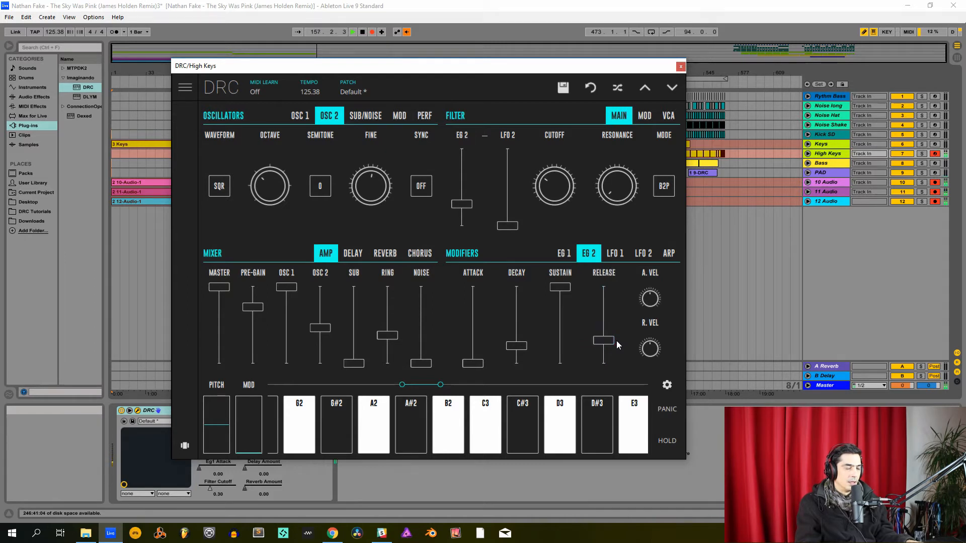
- Turn on the delay's tempo sync and set its time and feedback to just under half, leaving the amount at zero
click(365, 257)
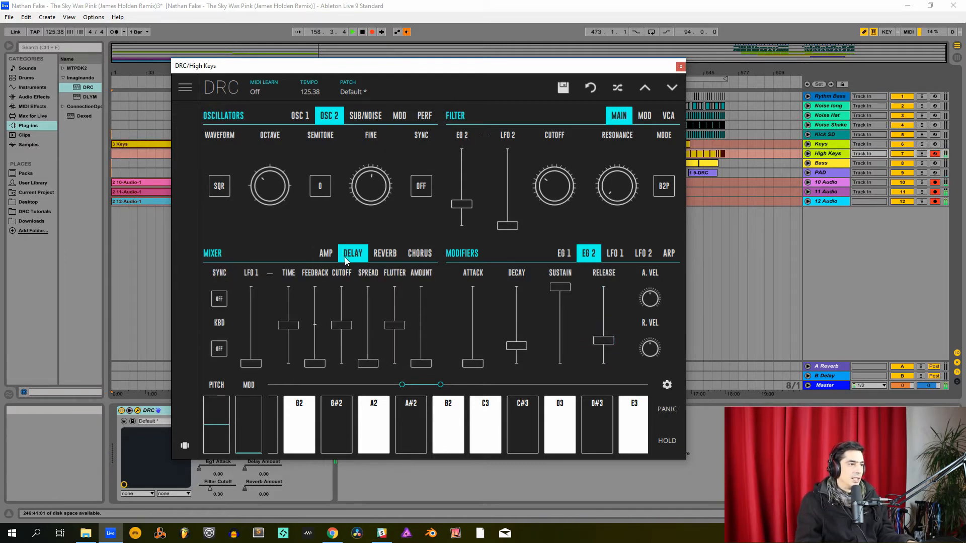
click(216, 302)
drag(287, 328, 370, 328)
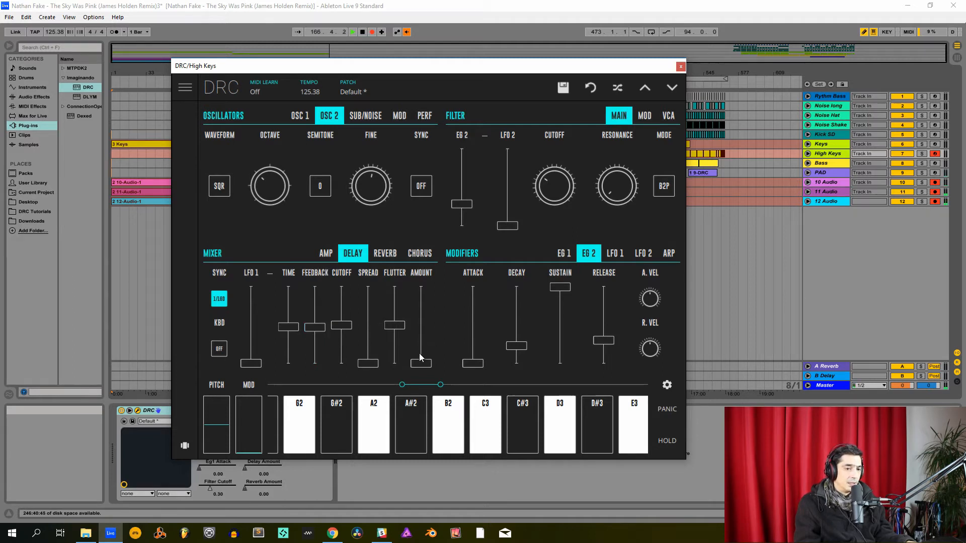
mouse_move(422, 371)
mouse_down()
mouse_move(423, 336)
mouse_move(427, 366)
mouse_up()
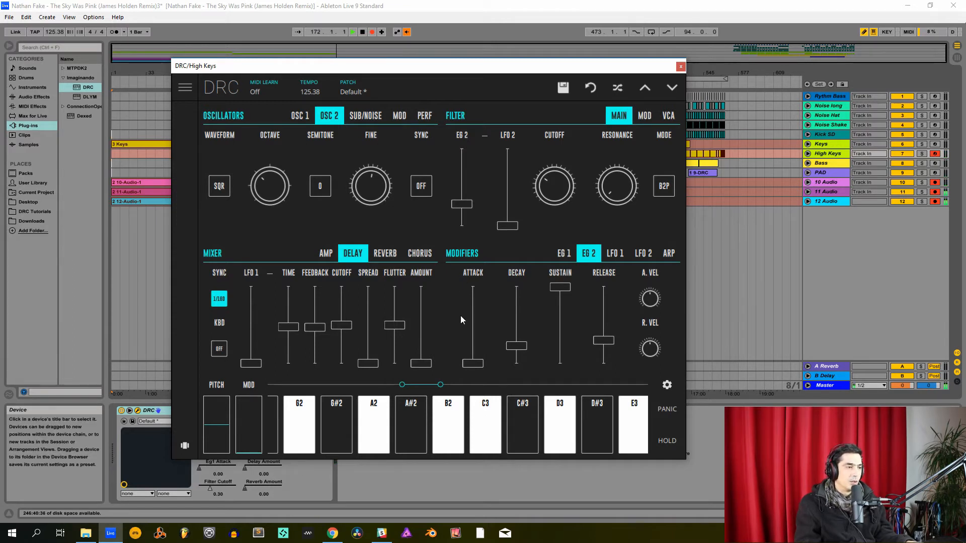
- Set the reverb's decay to 0.84 and its amount to 0.66
click(385, 255)
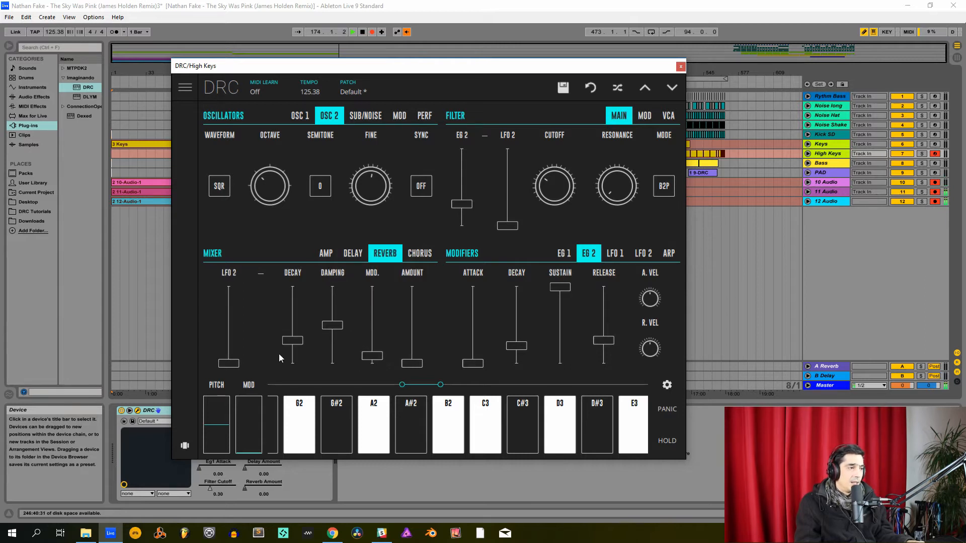
drag(293, 313, 321, 298)
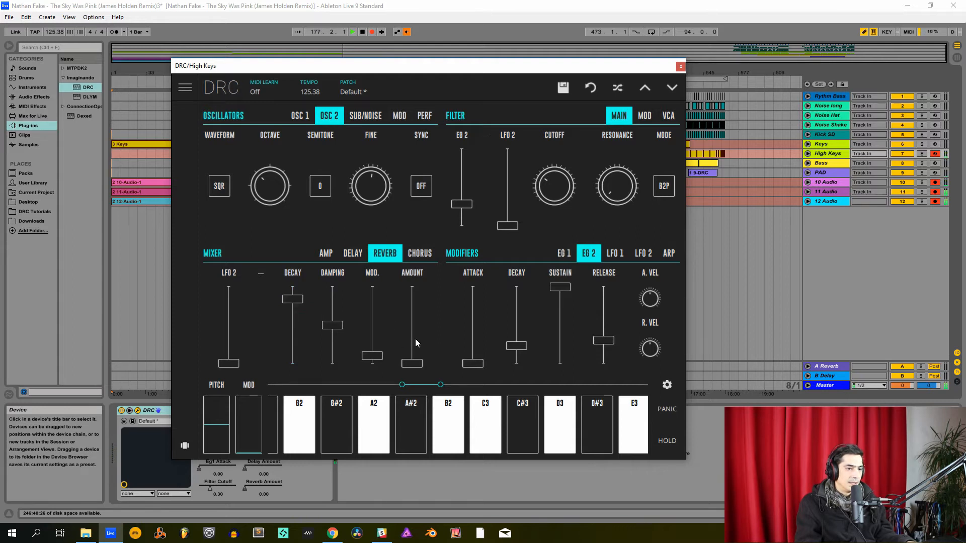
drag(415, 339, 429, 313)
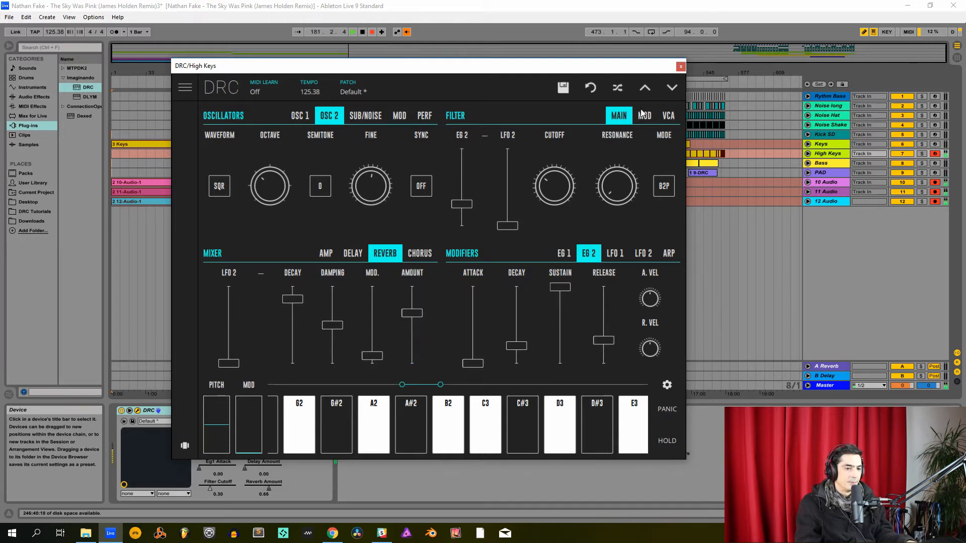
- Close the High Keys synth and open the DRC plug-in window of the Bass track
click(679, 68)
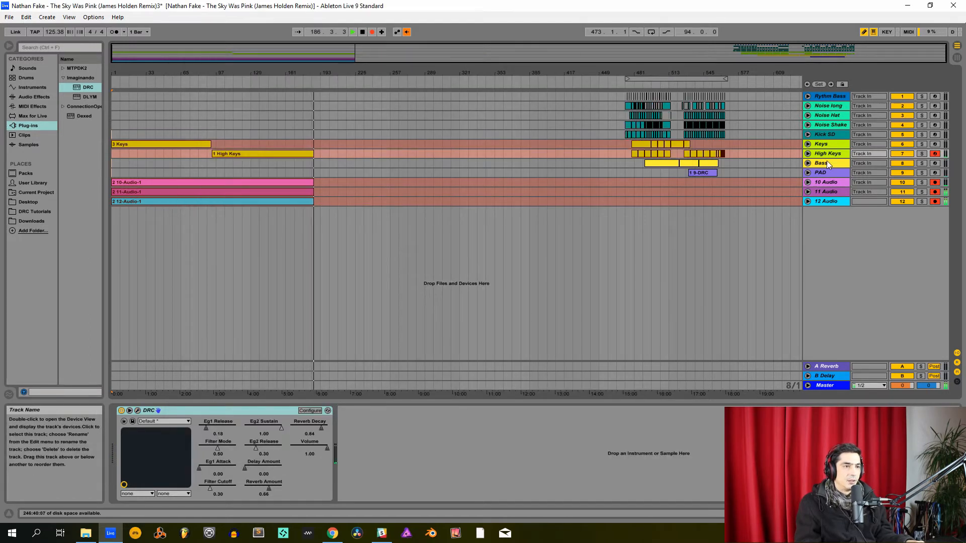
click(825, 161)
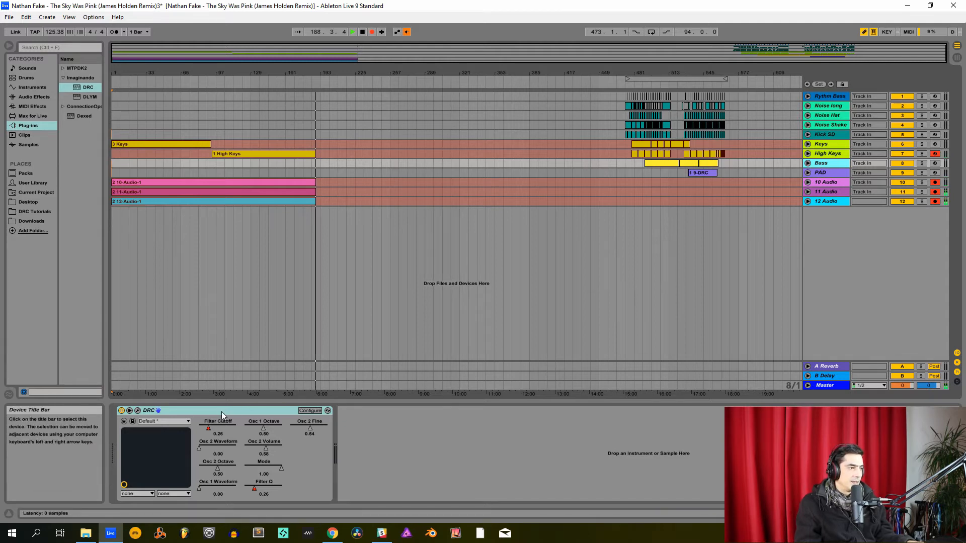
click(137, 411)
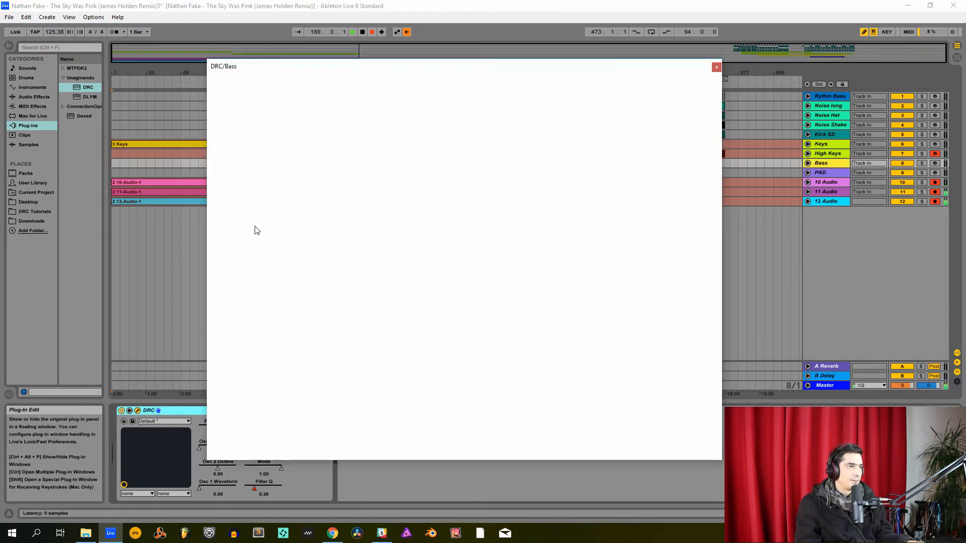
- Load the Default patch from the Factory bank, arm the Bass track for recording and return to the synth controls
click(391, 88)
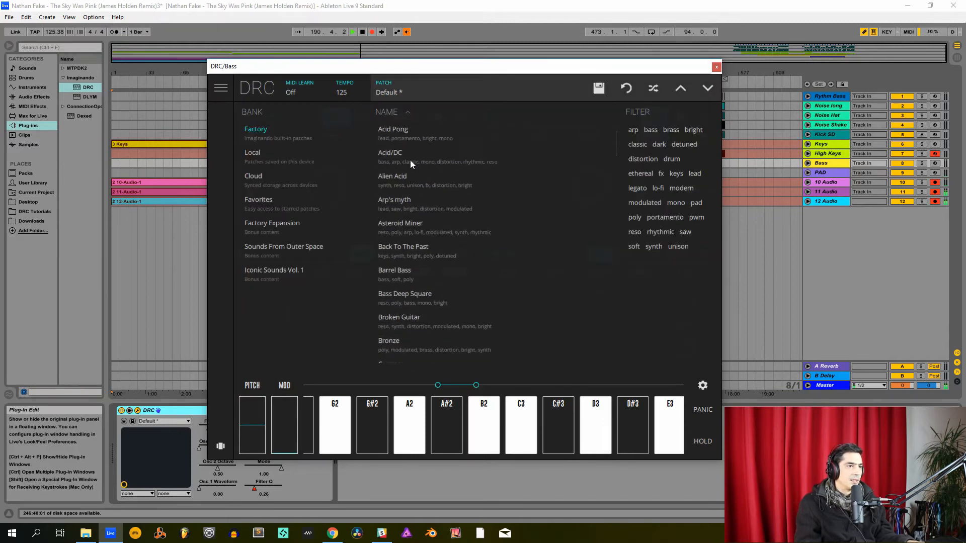
scroll(410, 160, up, 3)
click(384, 134)
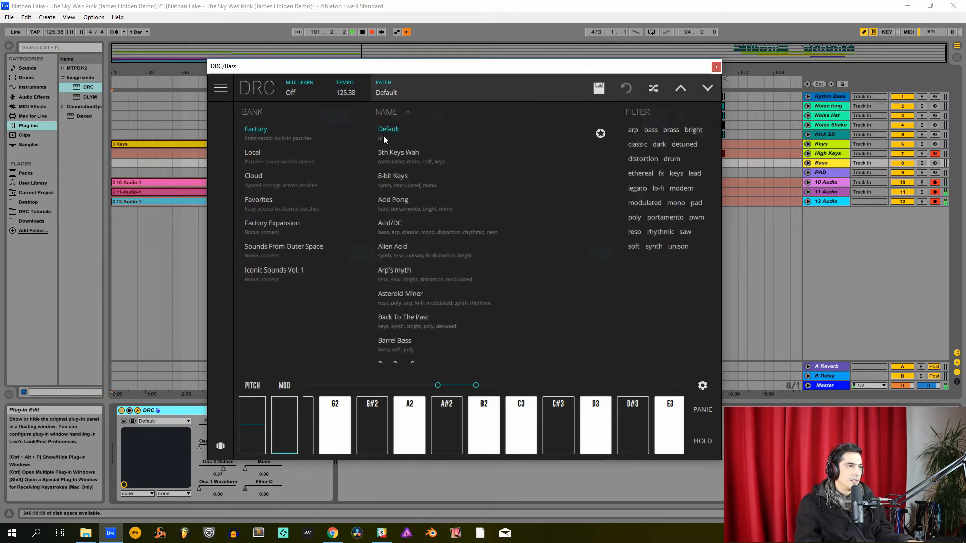
click(935, 163)
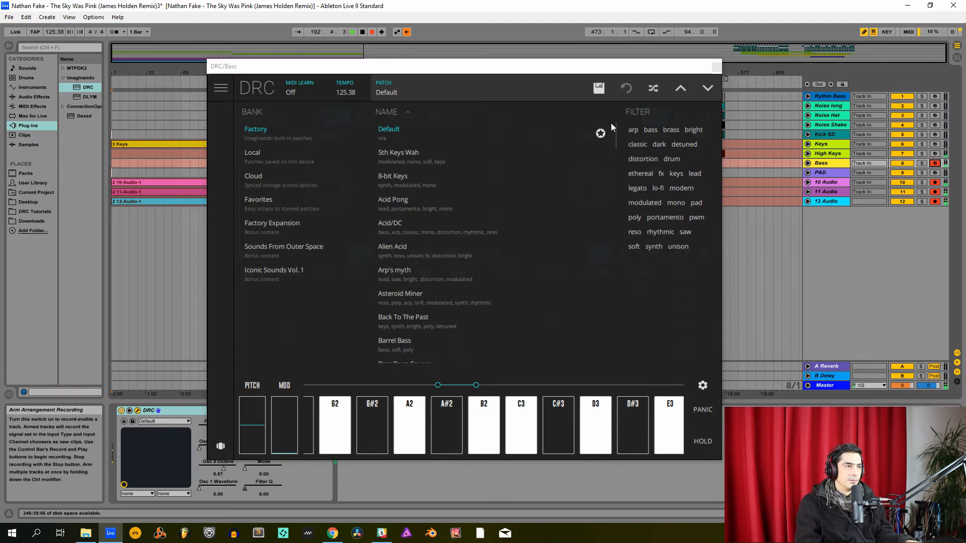
click(422, 91)
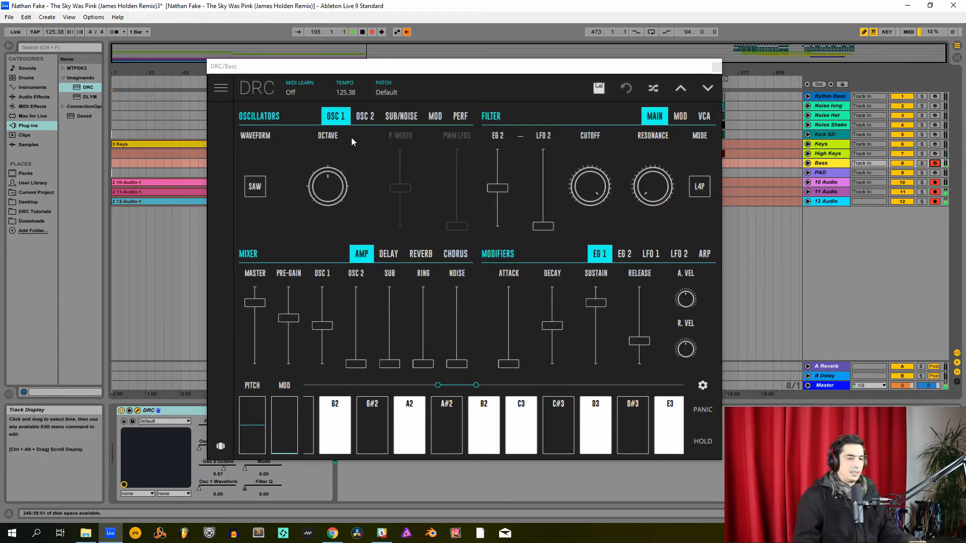
- Lower oscillator 2's octave to centre, and set the mixer's Master and Pre-Gain to about 0.8 and Osc 1 and Osc 2 to about 0.6
click(368, 115)
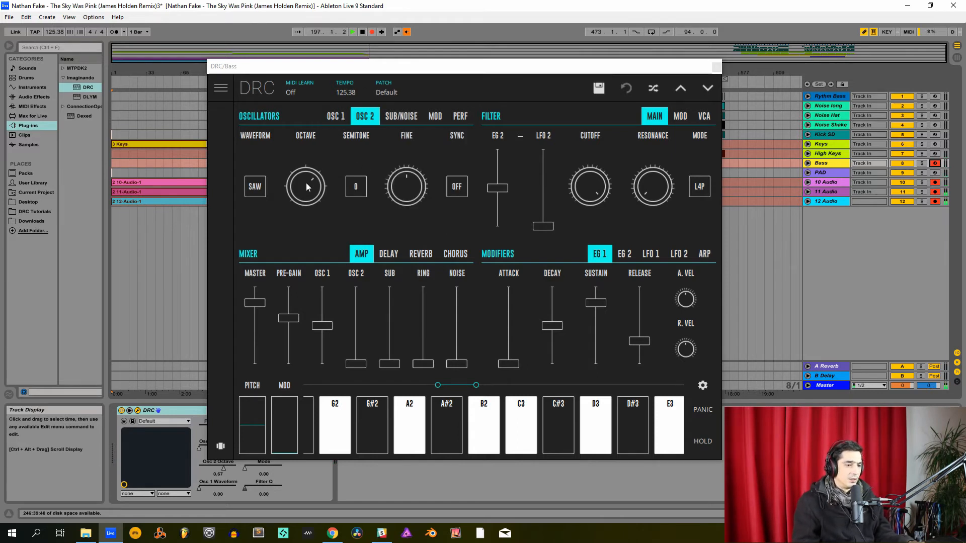
drag(307, 189, 315, 217)
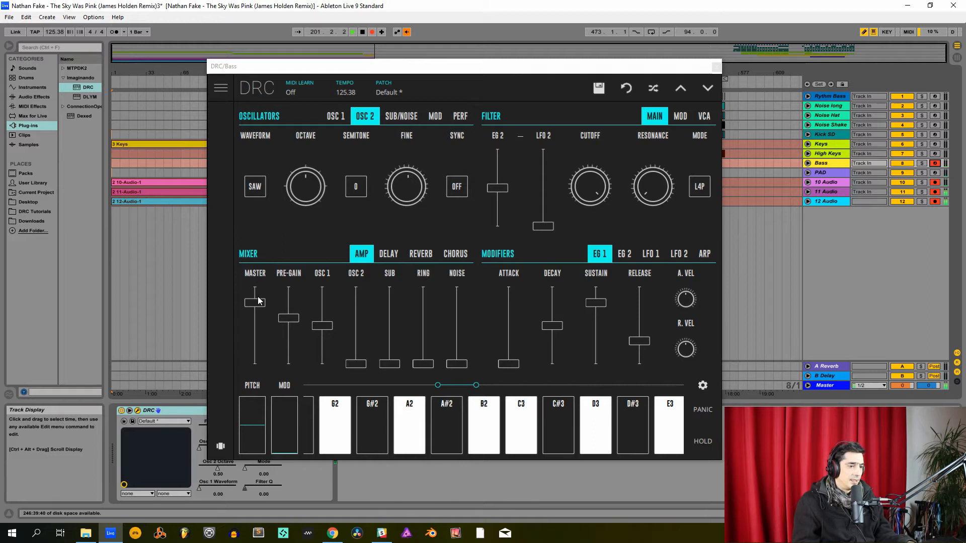
mouse_move(255, 308)
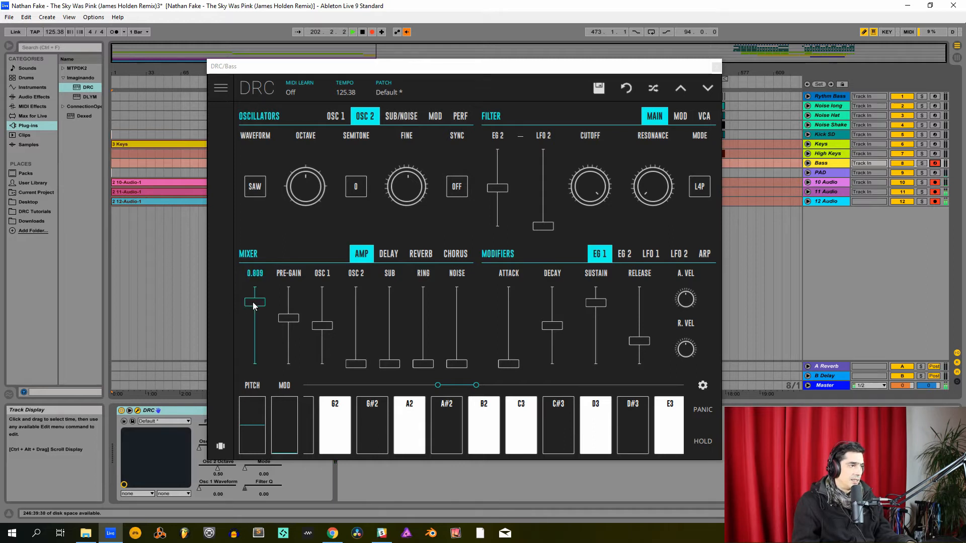
drag(258, 306, 261, 304)
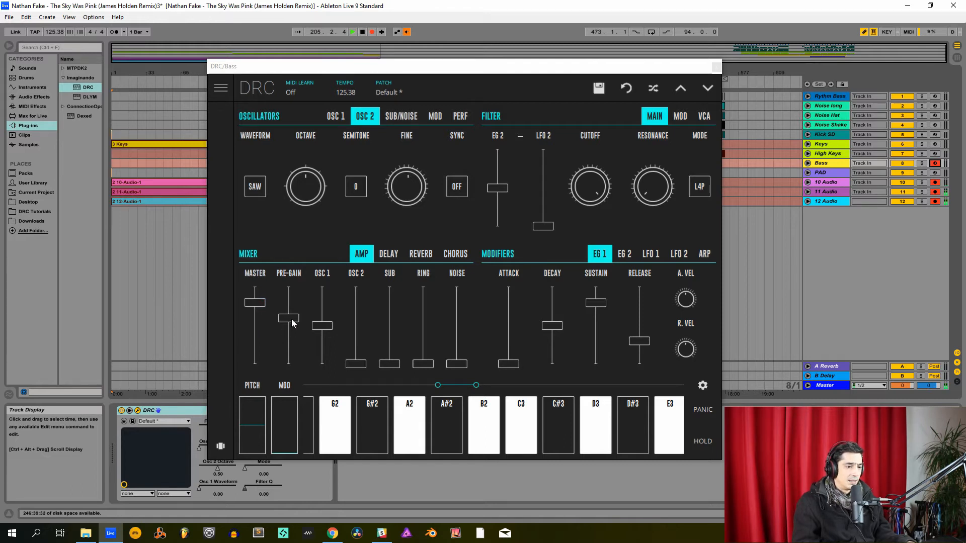
drag(297, 318, 307, 303)
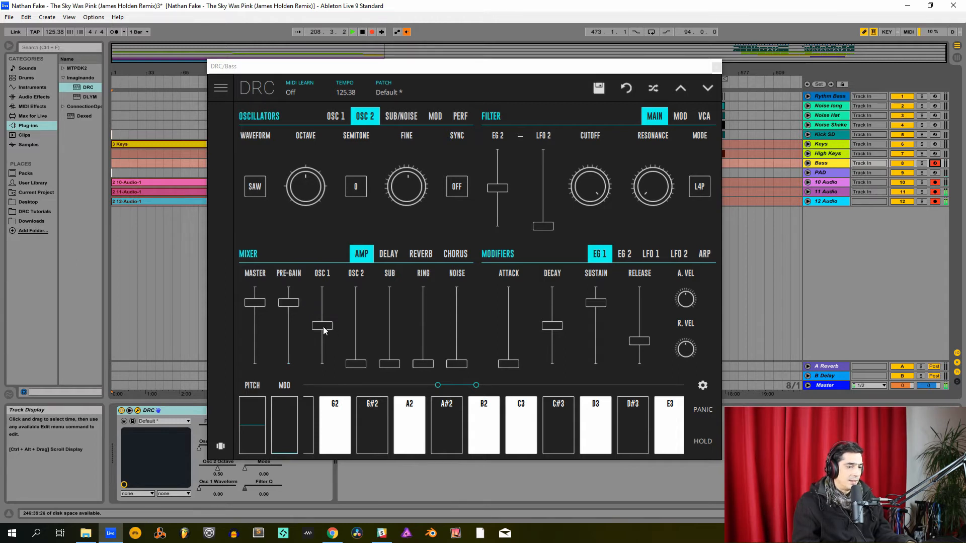
drag(324, 330, 340, 321)
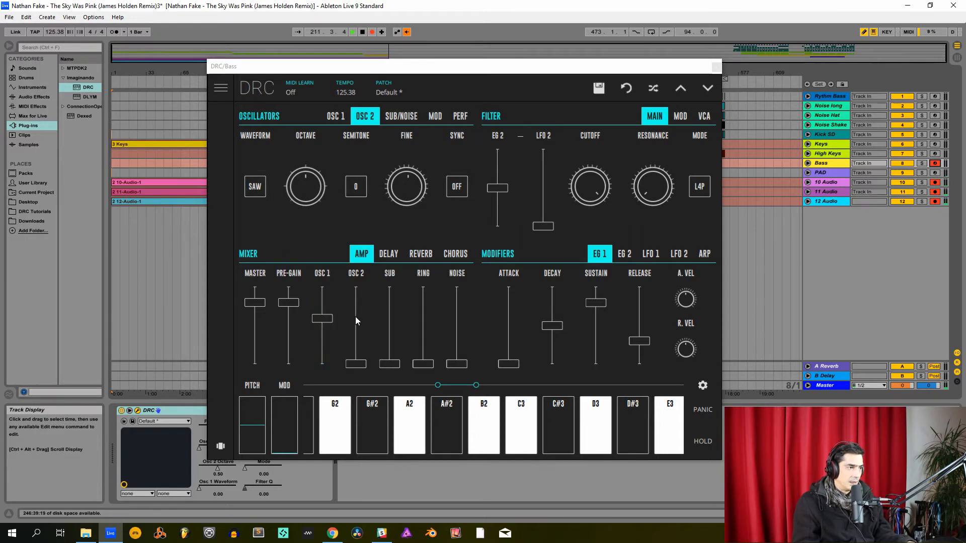
click(355, 316)
drag(356, 320, 356, 322)
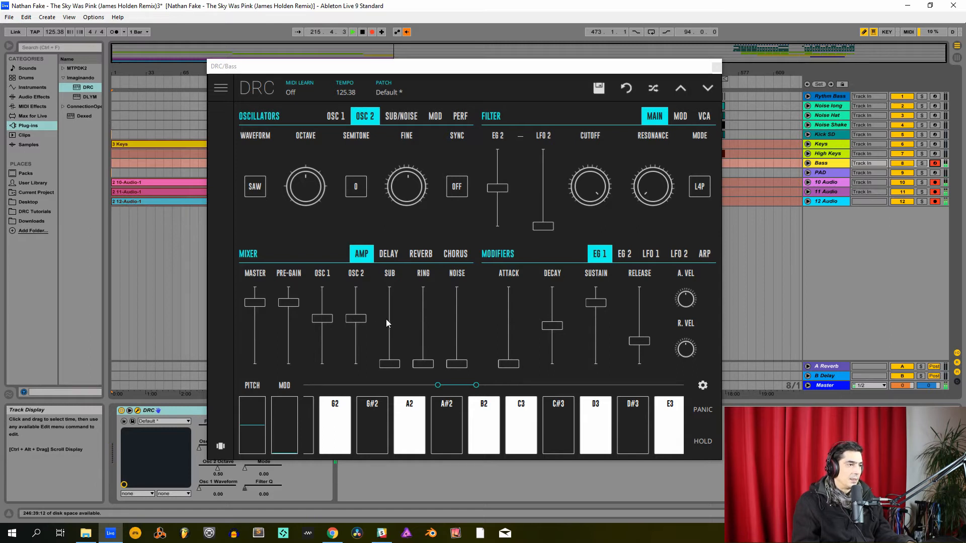
- Raise the Sub level to maximum and set the sub oscillator's waveform to TRI
drag(386, 319, 397, 104)
click(401, 116)
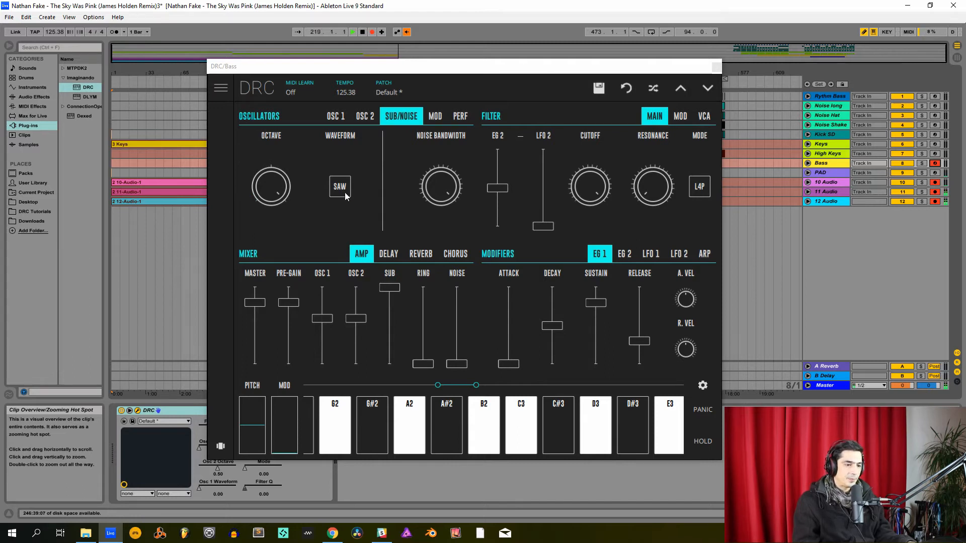
click(345, 192)
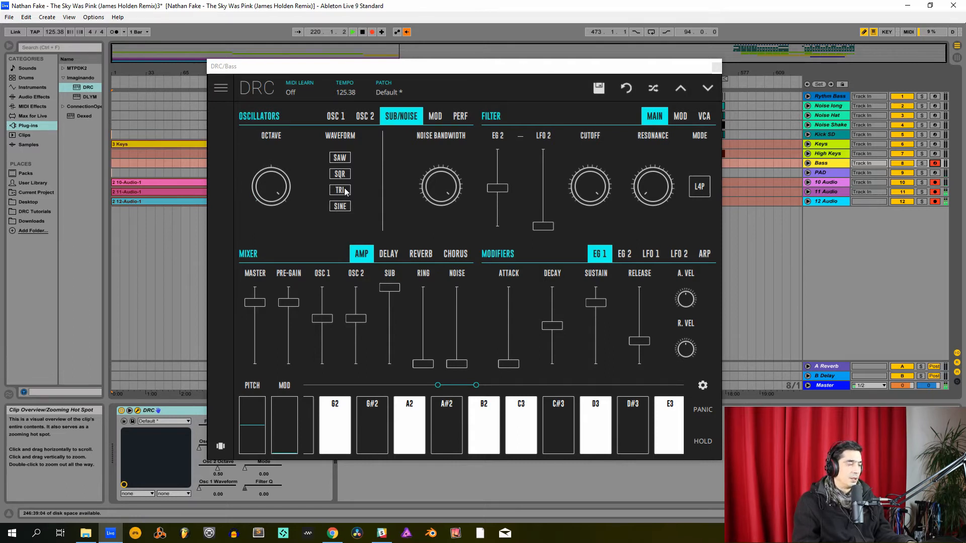
click(343, 194)
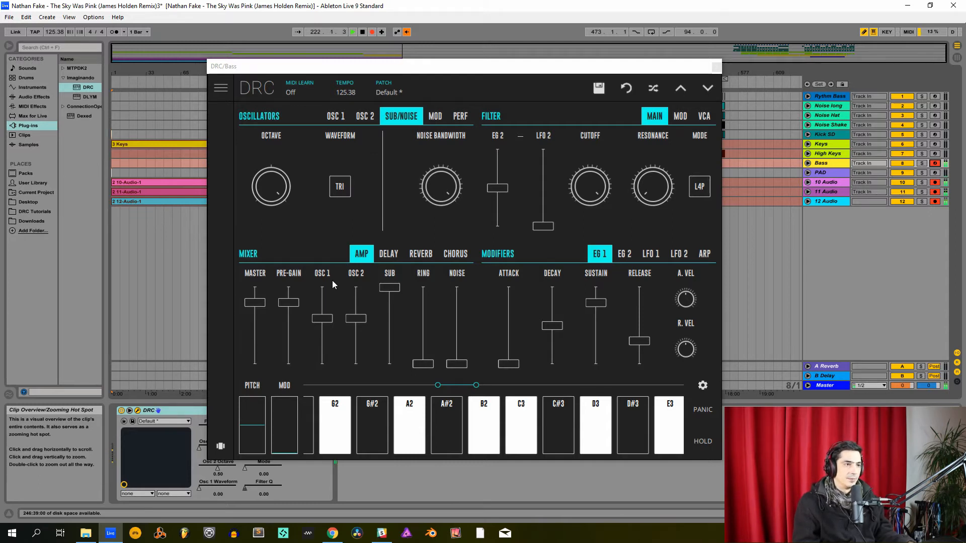
- Set the Bass synth's performance mode to MONO
click(461, 116)
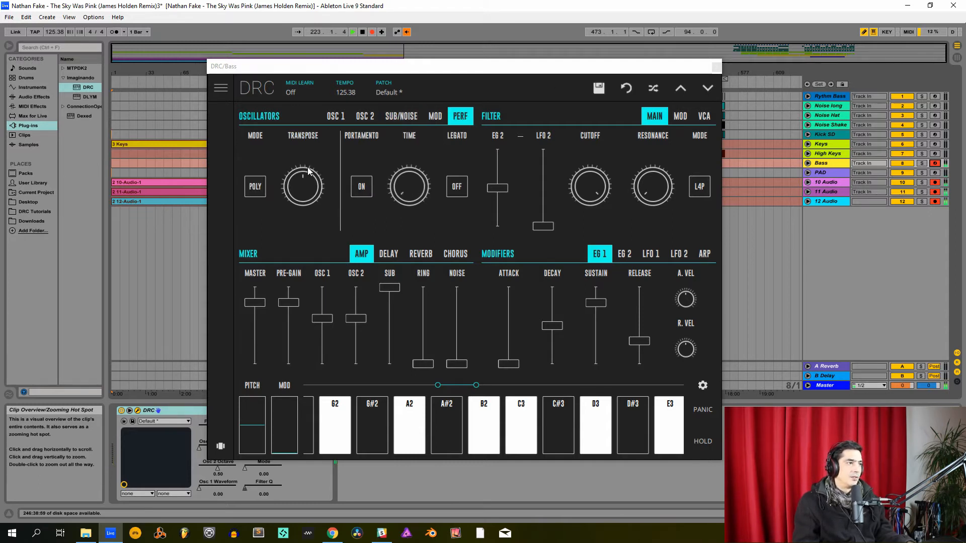
click(255, 186)
click(257, 184)
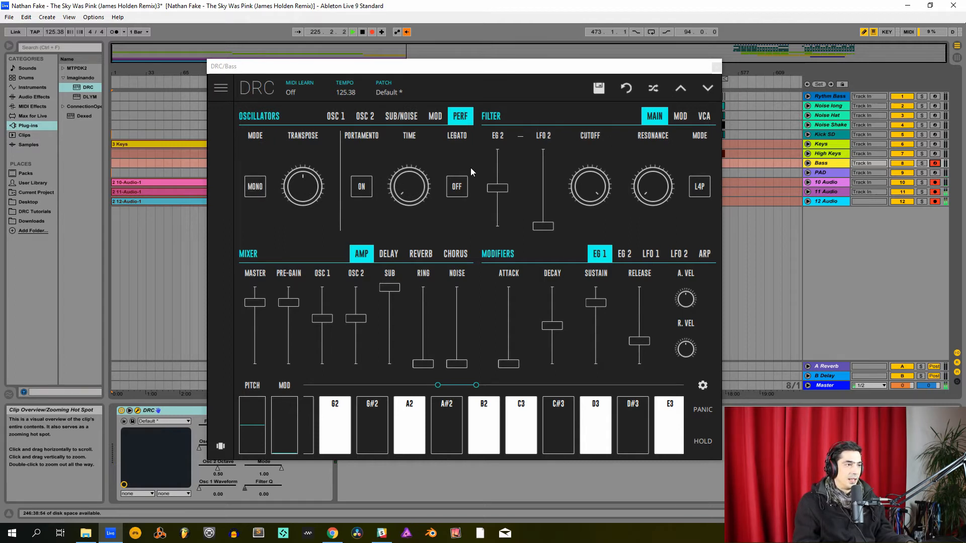
- Lower the filter's EG 2 amount well below centre, set Cutoff to minimum and Resonance to about 0.28
drag(499, 187, 499, 217)
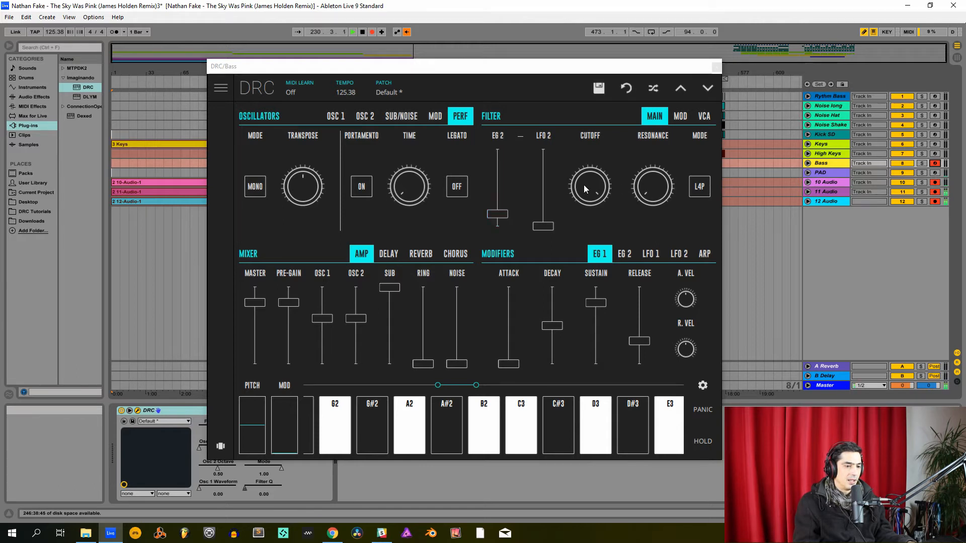
drag(592, 186, 516, 427)
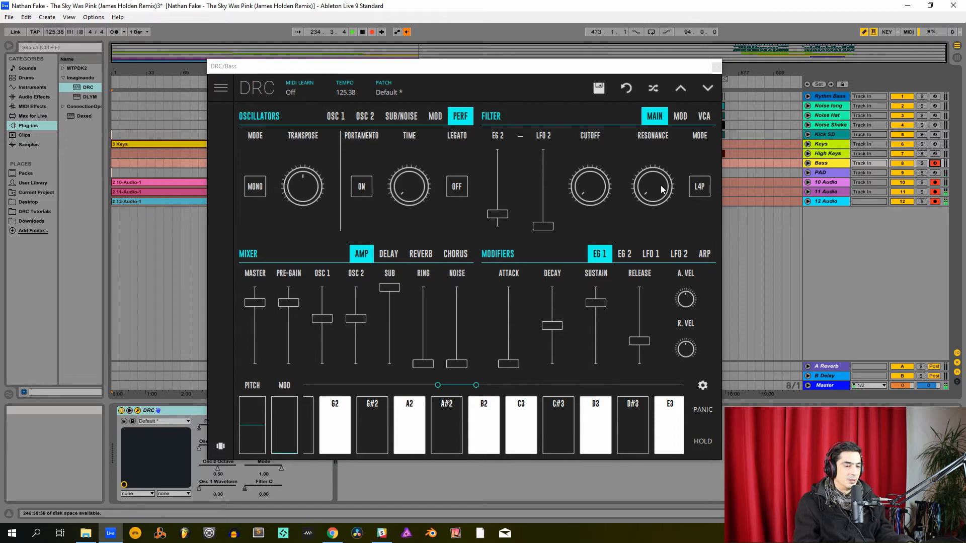
drag(662, 189, 679, 115)
drag(540, 70, 647, 98)
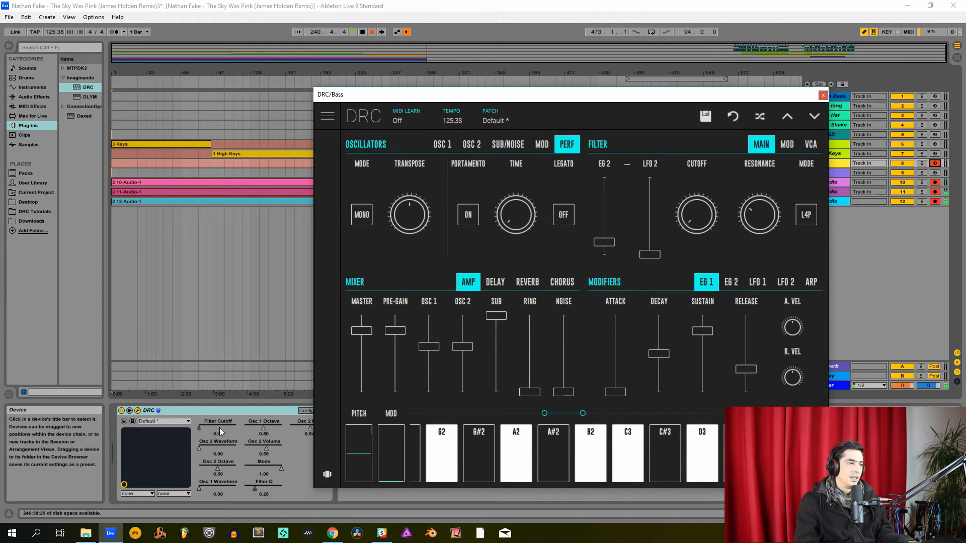
drag(685, 101, 643, 190)
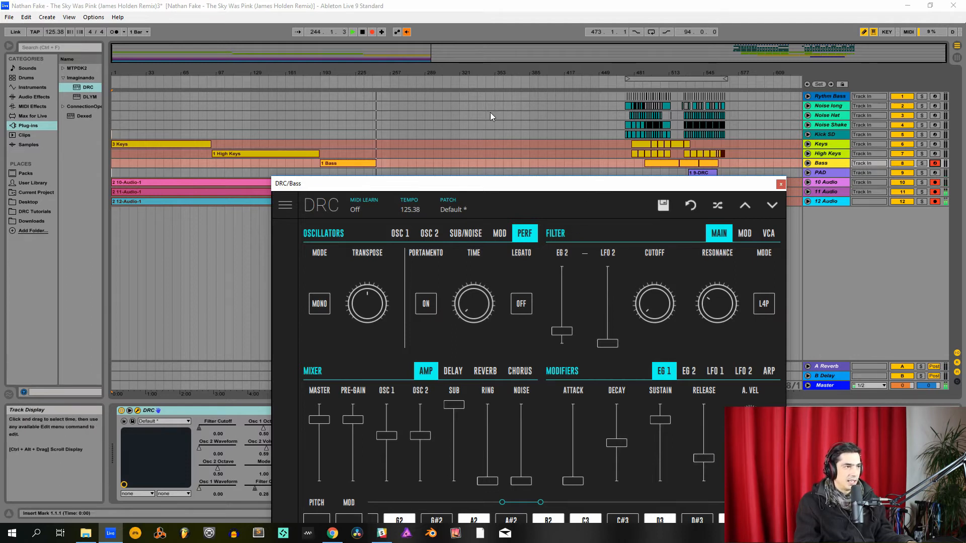
drag(529, 193, 488, 112)
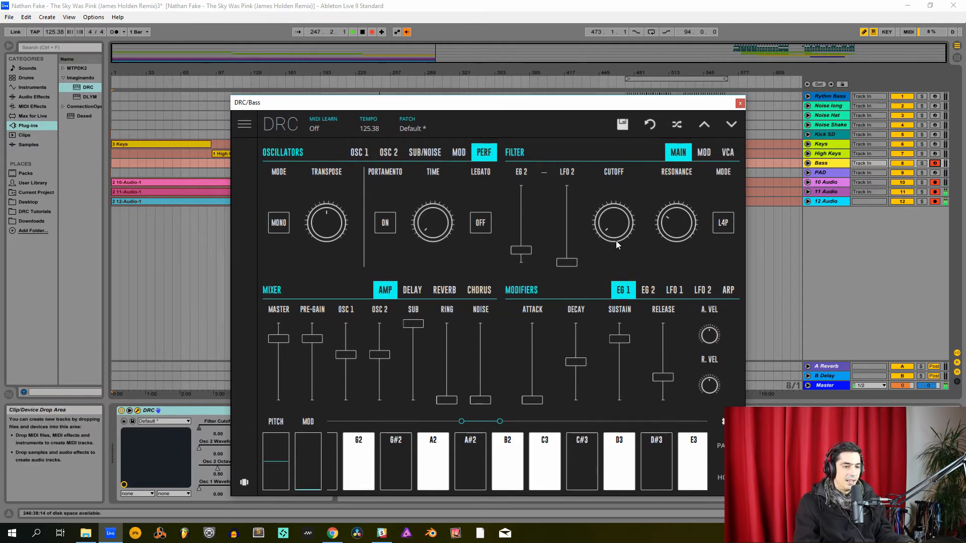
- Set EG 2's decay to about 0.45, its sustain to maximum and its release to about 0.06
mouse_move(684, 230)
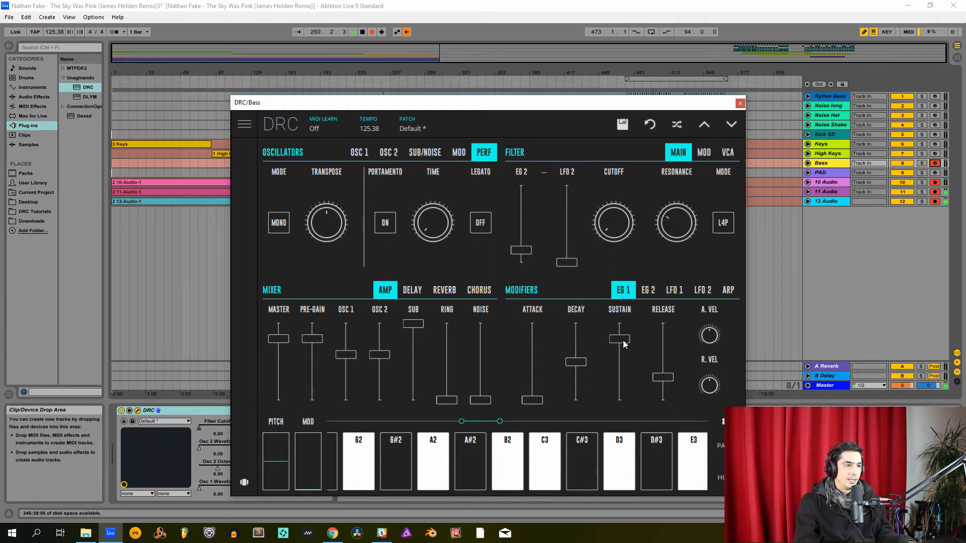
drag(623, 341, 605, 246)
click(649, 291)
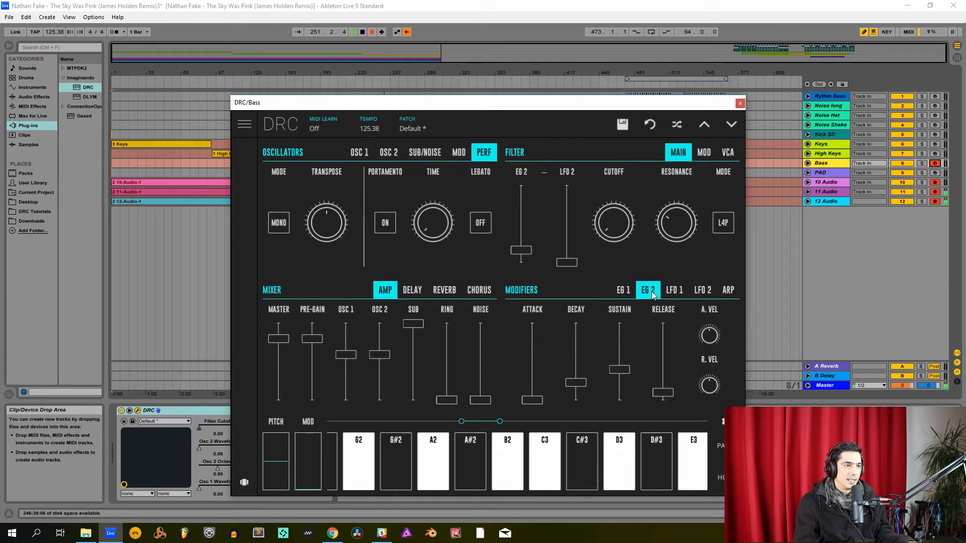
drag(574, 384, 621, 340)
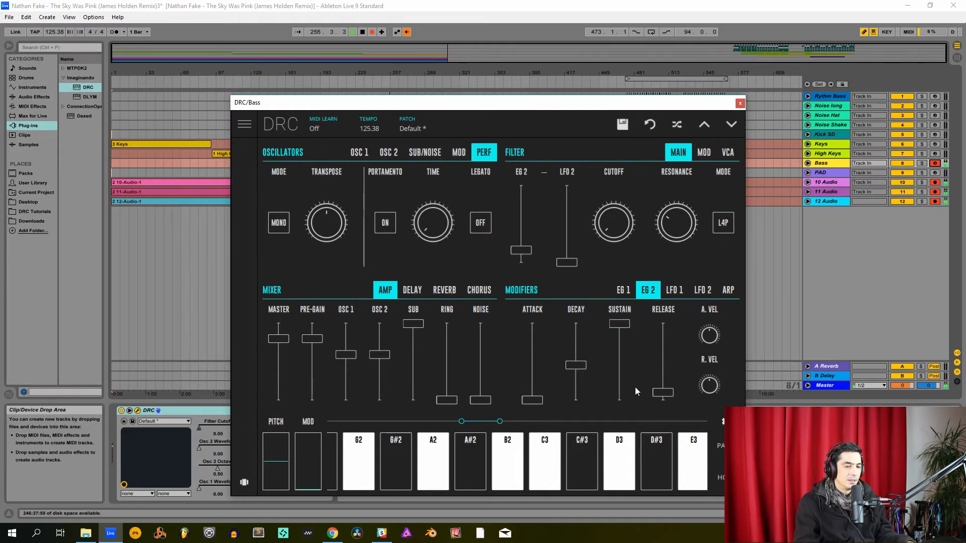
drag(663, 393, 664, 395)
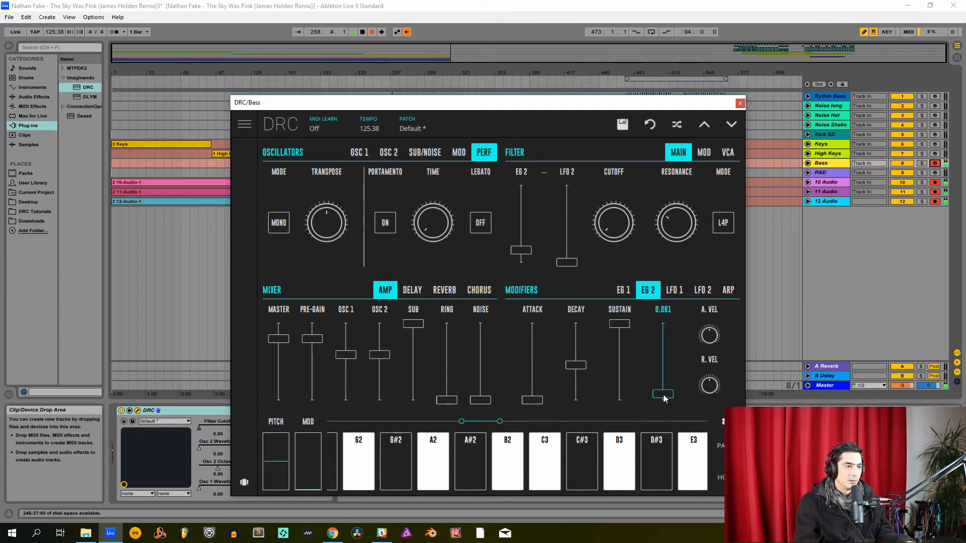
drag(662, 394, 660, 397)
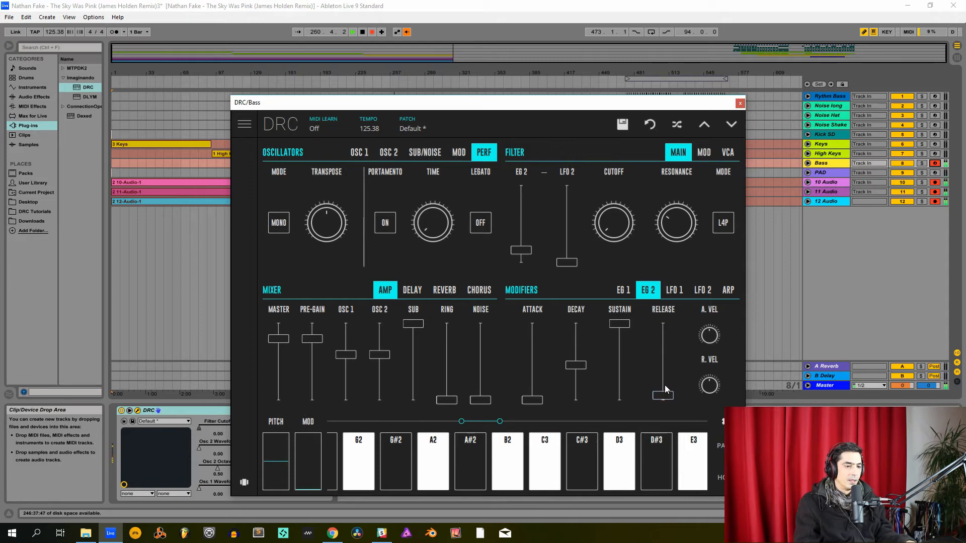
- Close the Bass synth, arm the PAD track for recording and open its DRC plug-in window
click(739, 104)
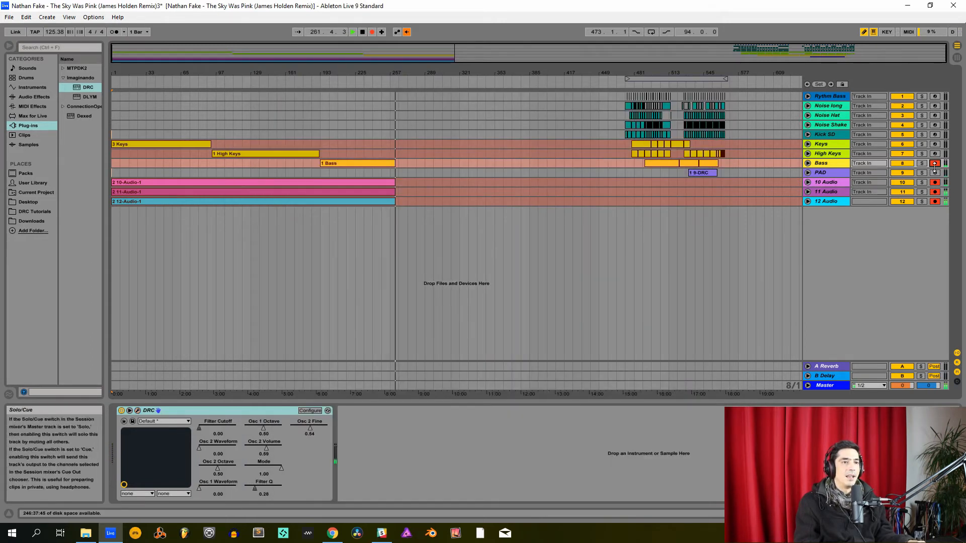
click(935, 173)
click(829, 174)
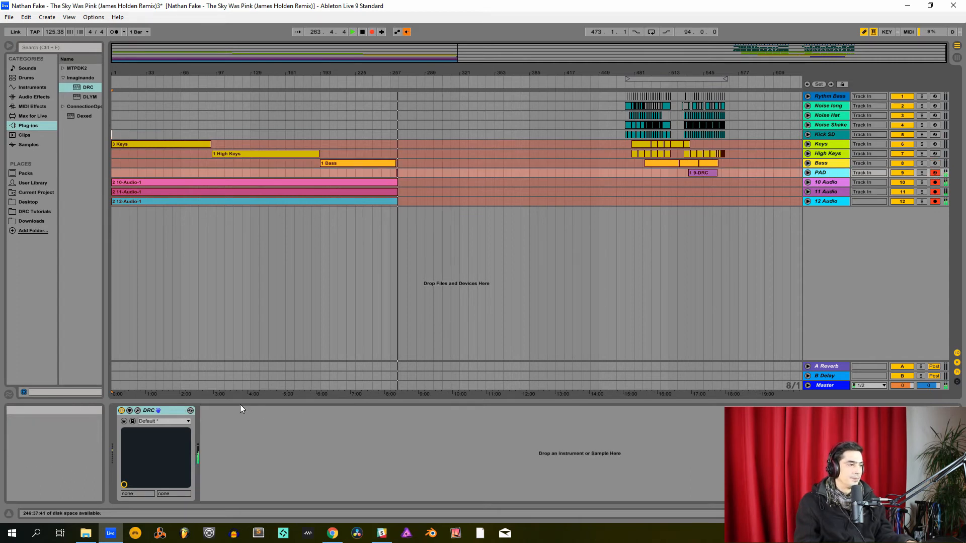
click(136, 412)
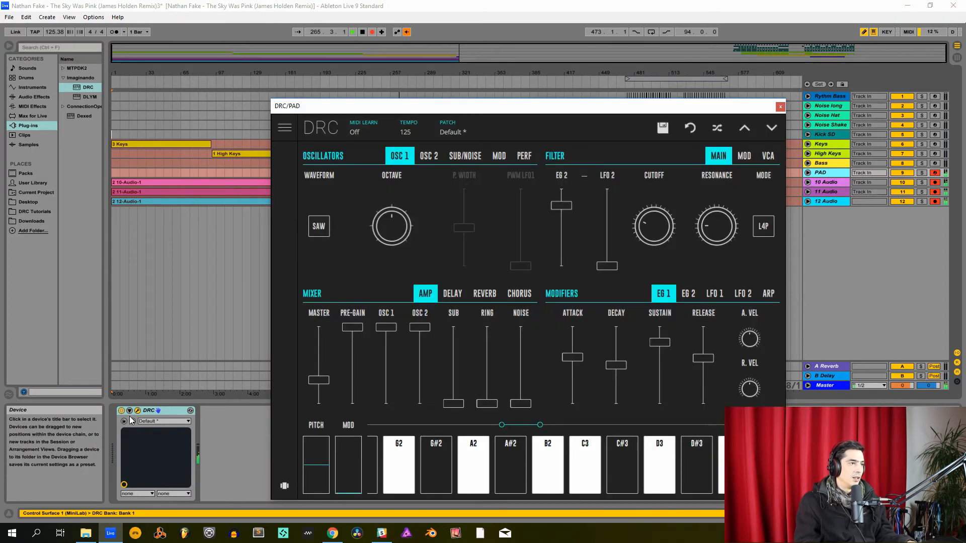
- Load the Default patch from the Factory bank for the PAD synth and return to the synth controls
click(462, 129)
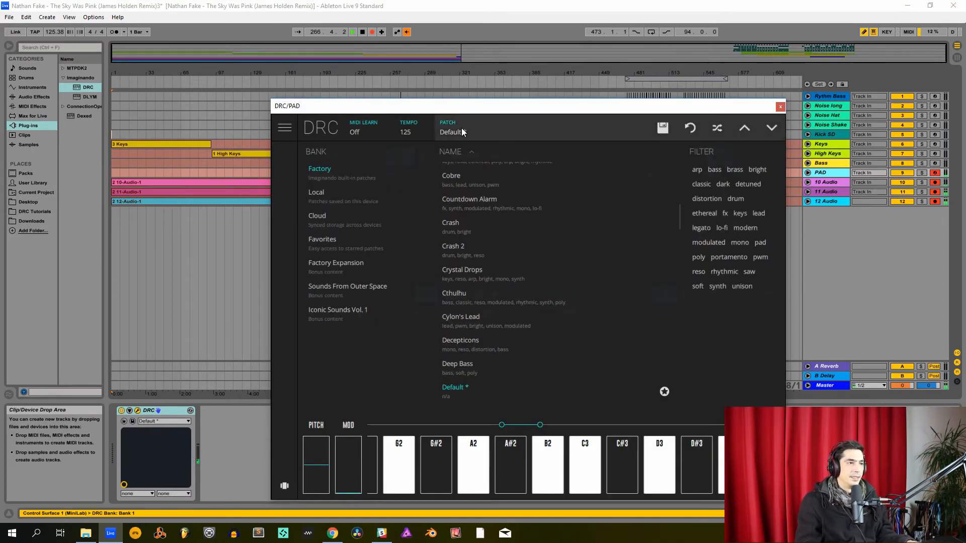
scroll(458, 200, up, 10)
click(465, 173)
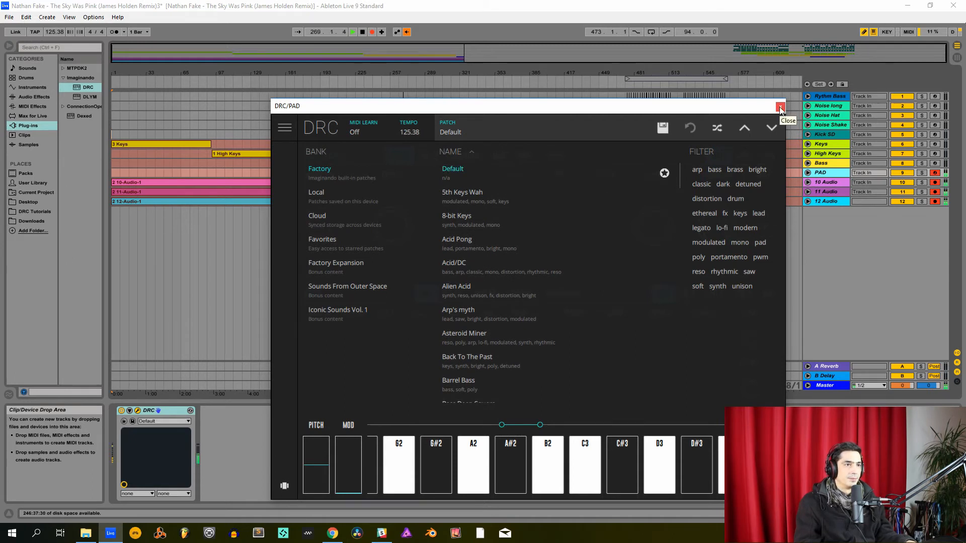
click(555, 127)
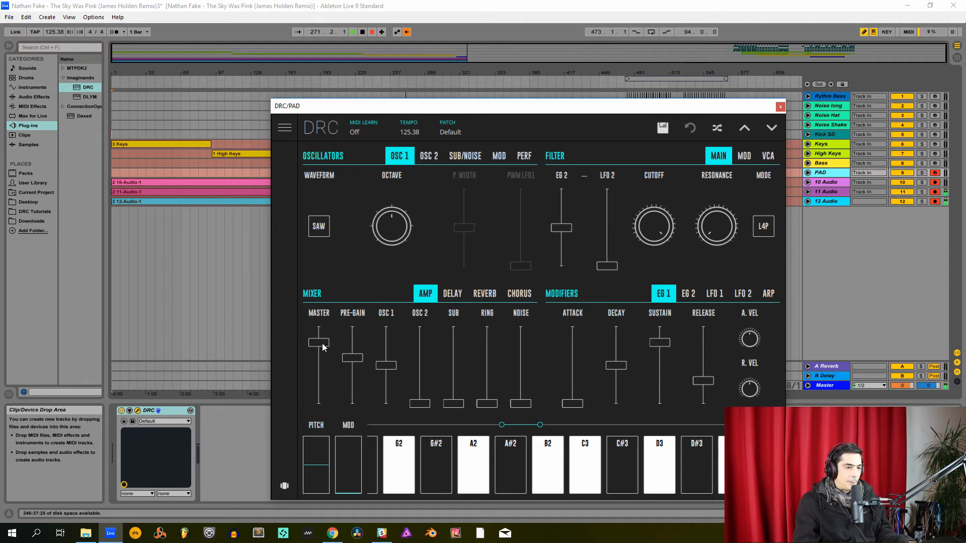
- Lower oscillator 2's octave to centre and detune it slightly with Fine
click(424, 159)
drag(368, 239, 373, 259)
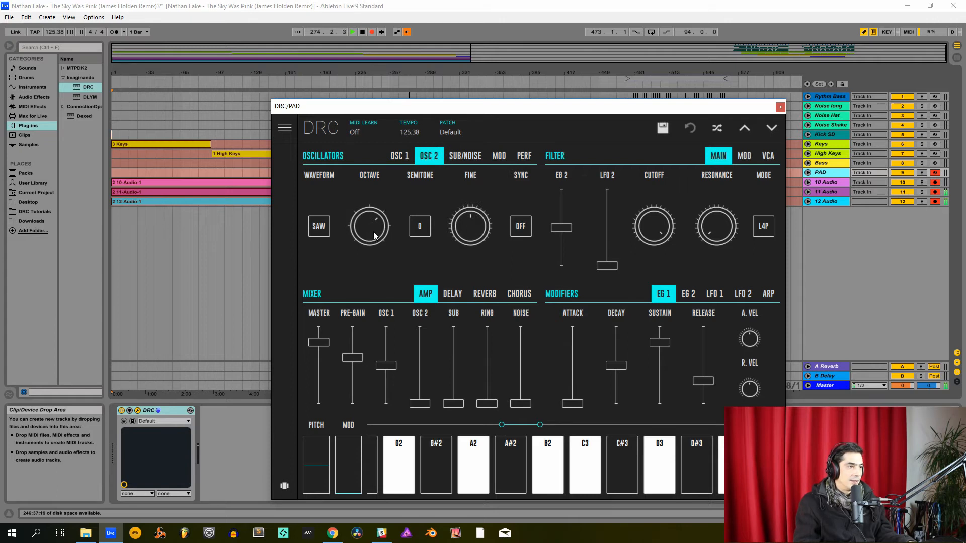
drag(470, 225, 482, 227)
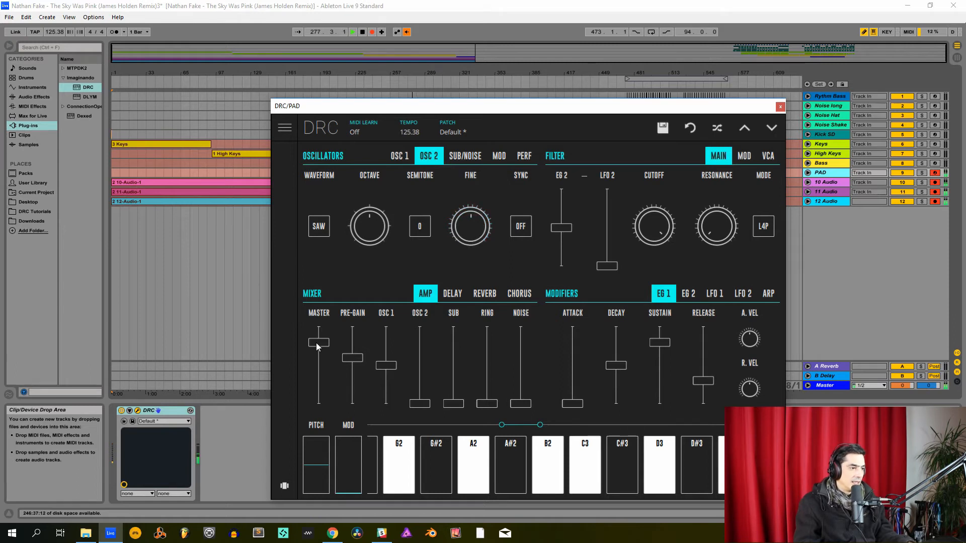
- Lower the mixer's Master to about 0.3 and raise Pre-Gain, Osc 1 and Osc 2 to maximum
drag(317, 344, 352, 327)
drag(386, 365, 386, 327)
drag(419, 402, 420, 328)
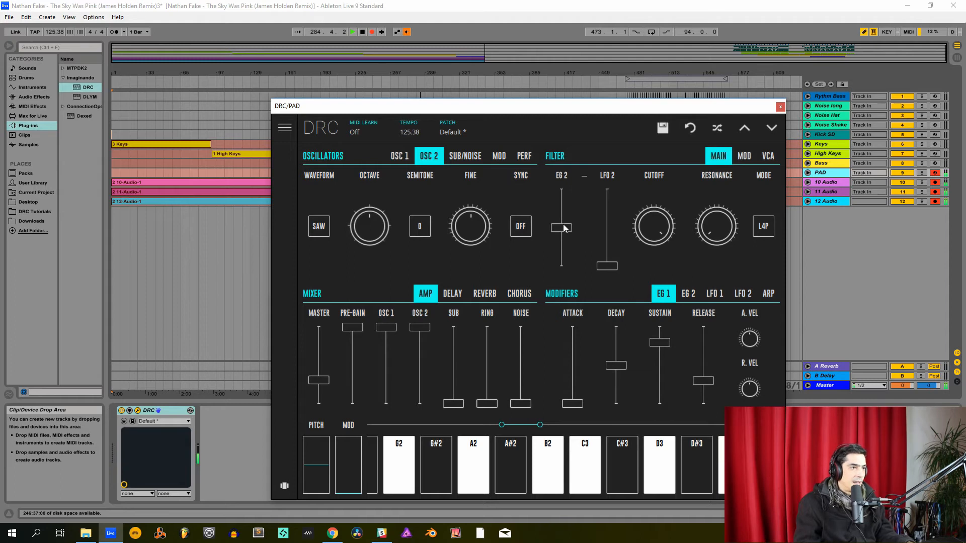
- Raise the filter's EG 2 amount moderately above centre, and set Cutoff and Resonance to about 0.2
drag(561, 227, 620, 205)
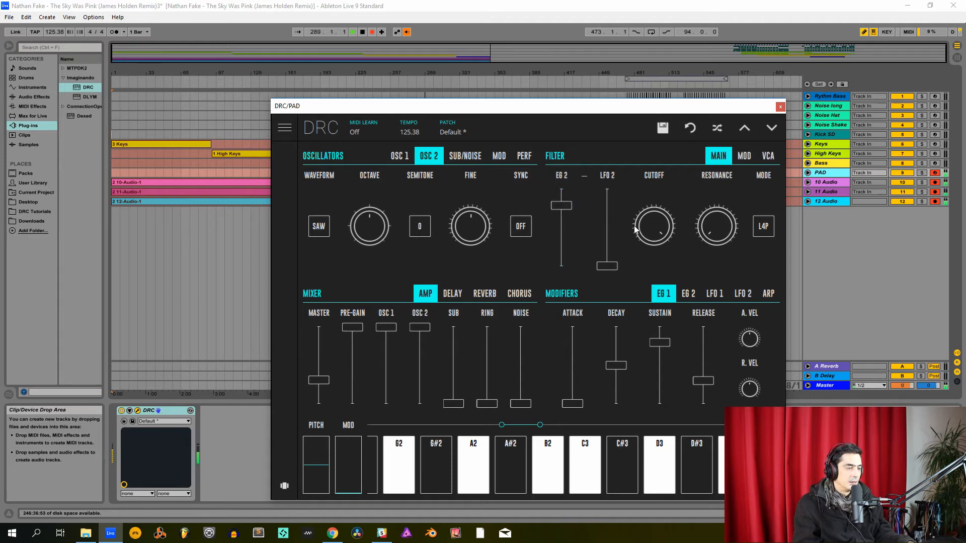
double_click(650, 225)
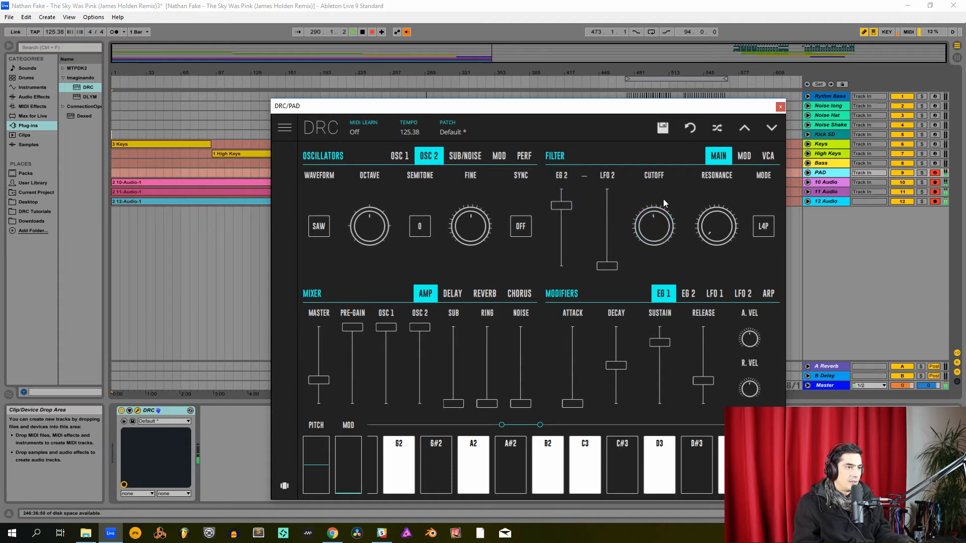
drag(658, 220, 645, 282)
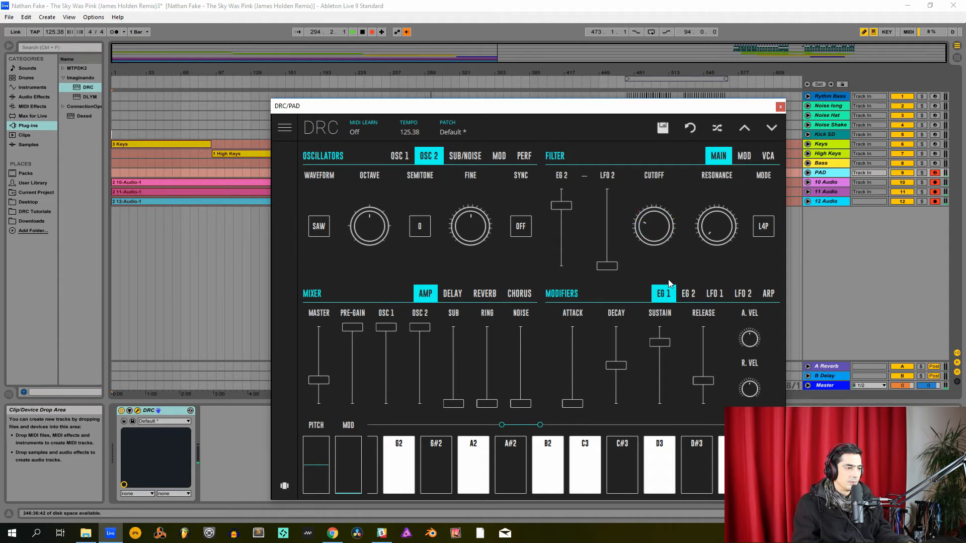
drag(729, 235, 714, 192)
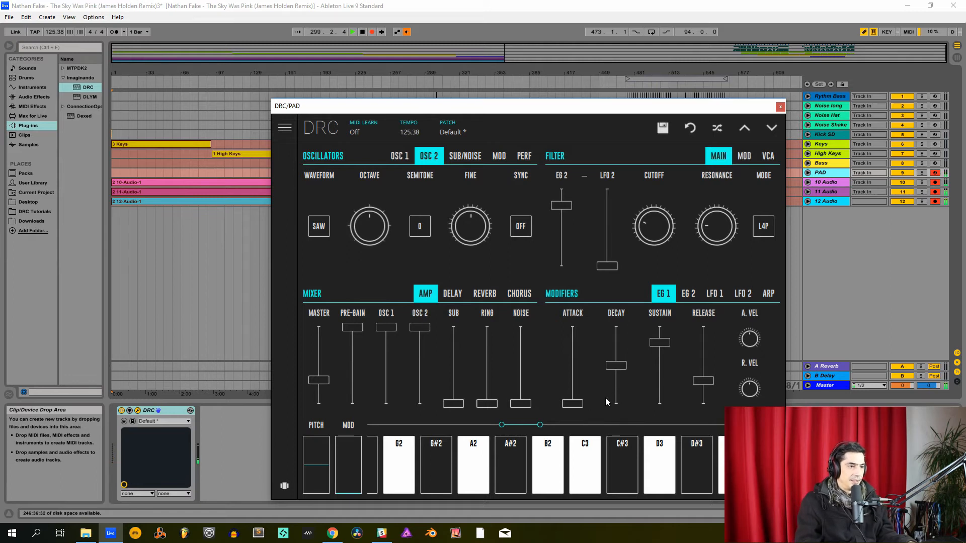
- Set EG 1's attack to about 0.6 and lengthen its release
drag(570, 382, 592, 358)
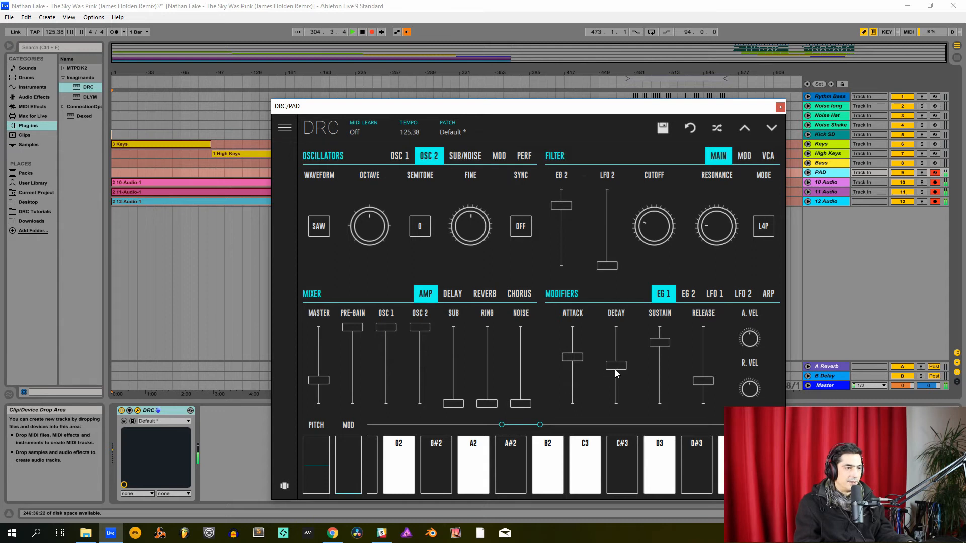
drag(615, 369, 662, 345)
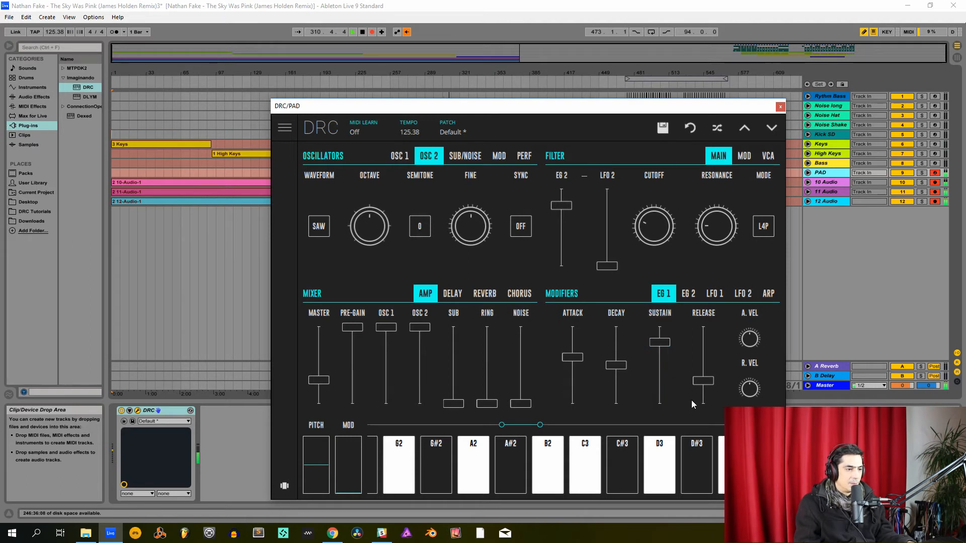
drag(702, 380, 754, 363)
- Set EG 2's attack to about 0.4, its decay to maximum and its release to about 0.4
click(688, 294)
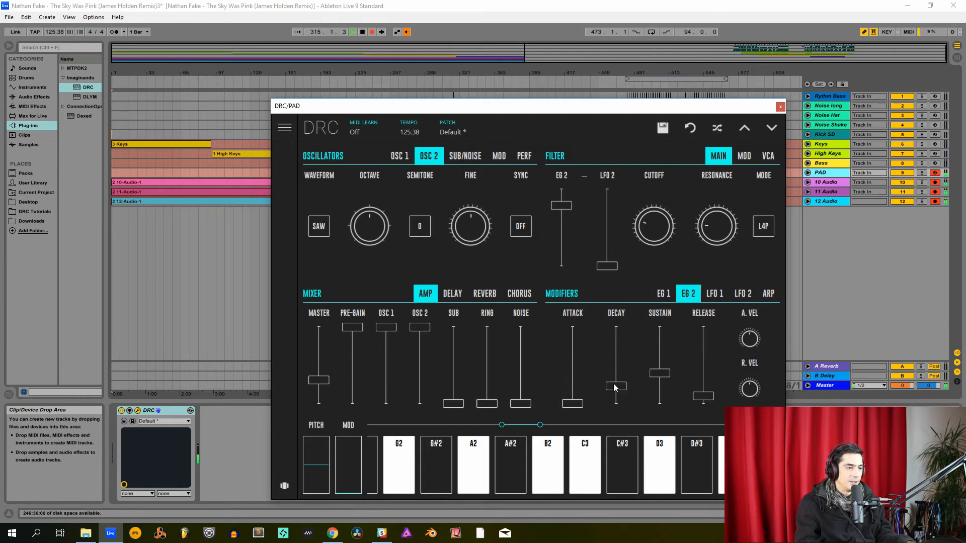
mouse_move(575, 372)
mouse_down()
mouse_move(573, 385)
mouse_move(590, 374)
mouse_up()
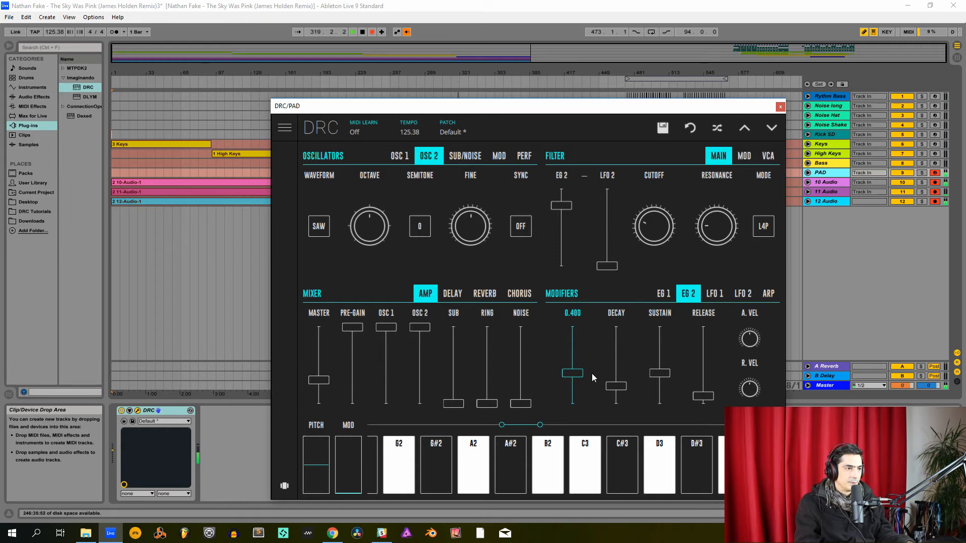
drag(591, 373, 590, 375)
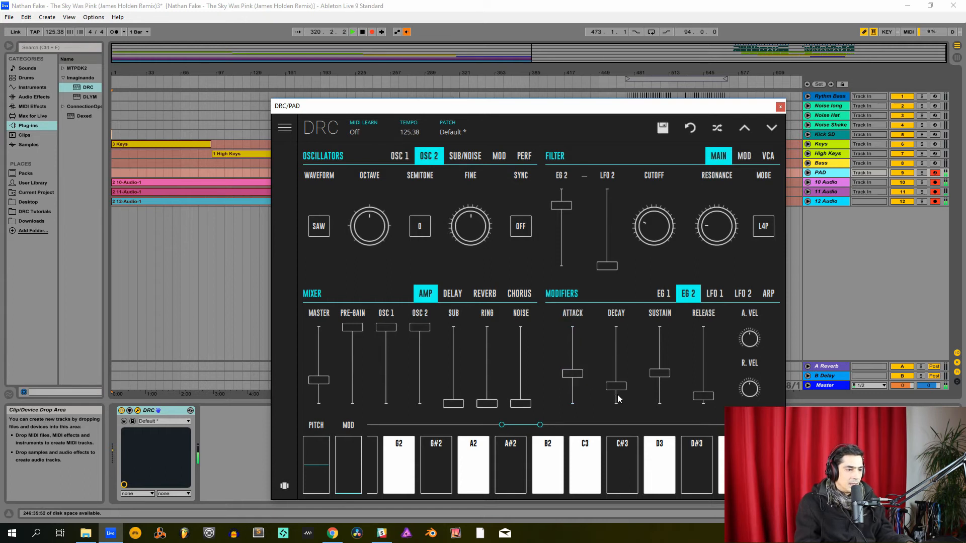
drag(616, 359, 623, 299)
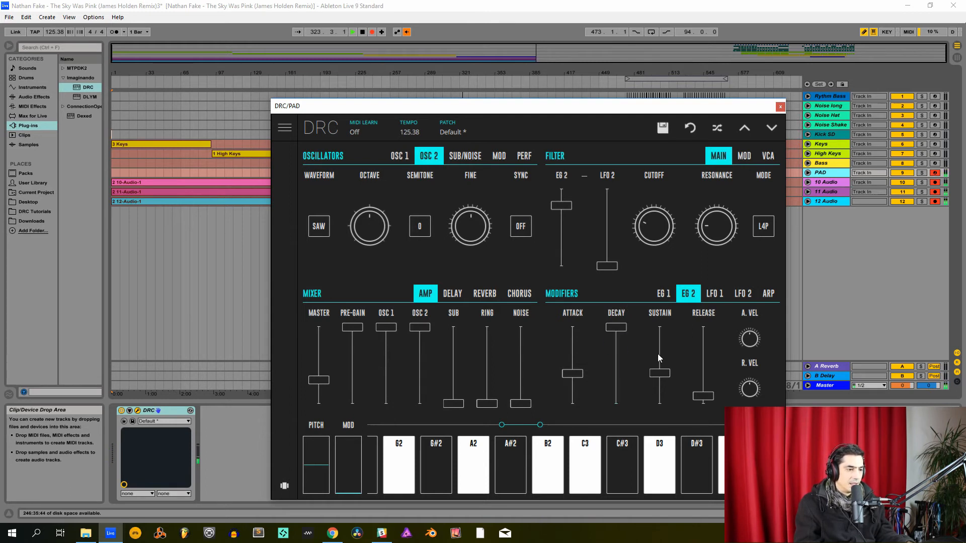
drag(657, 360, 698, 375)
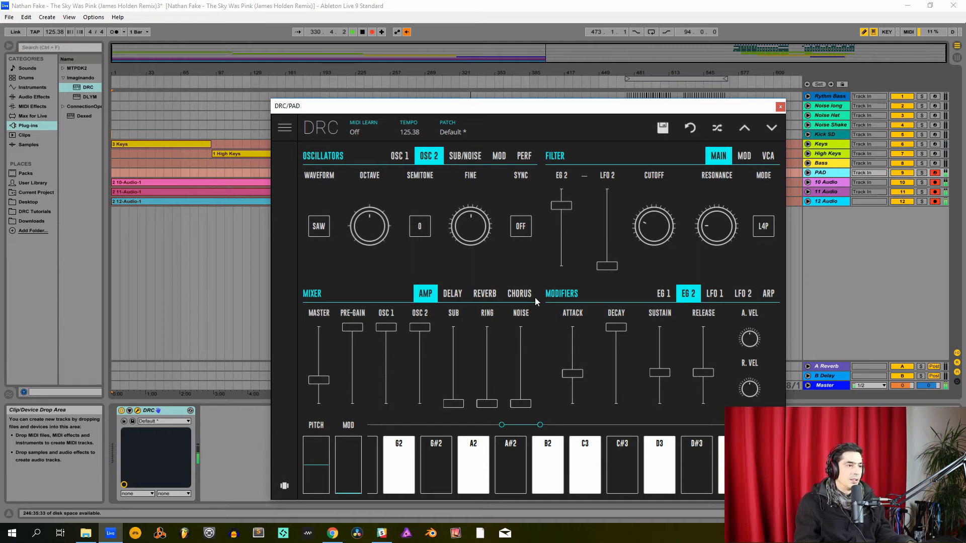
- Set the Pad's delay amount to about 0.5, its reverb decay to about 0.8 and its reverb amount to about 0.5
click(452, 294)
drag(517, 367, 521, 370)
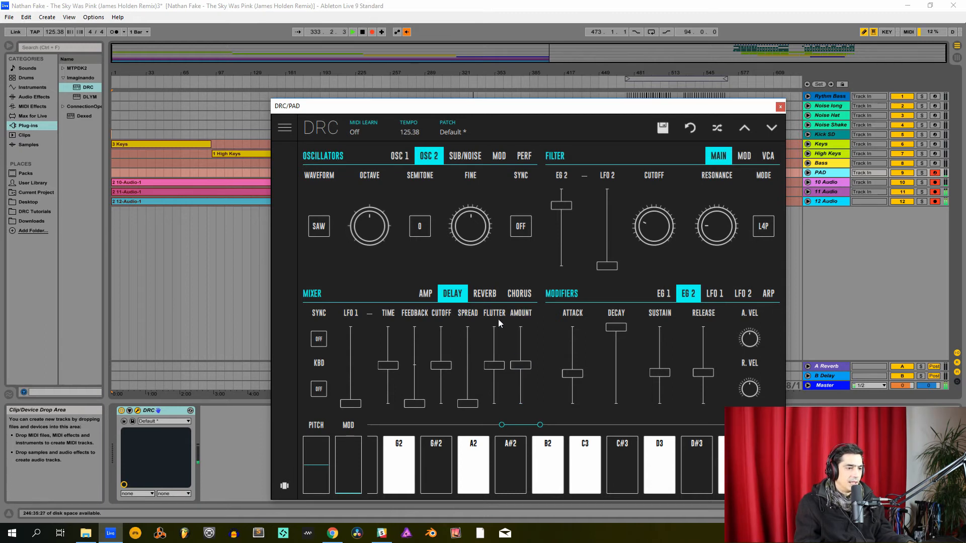
click(486, 295)
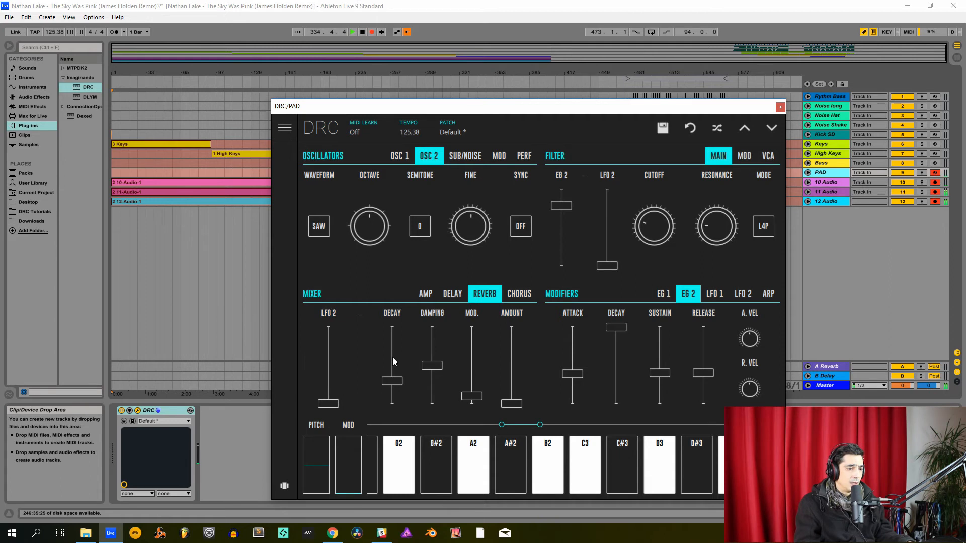
drag(392, 357, 434, 339)
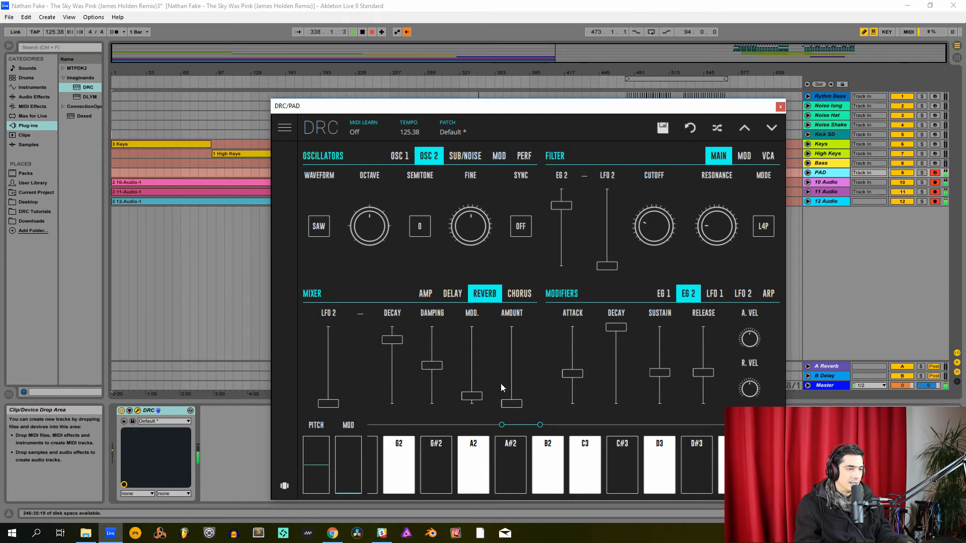
drag(504, 399, 516, 384)
drag(519, 378, 538, 364)
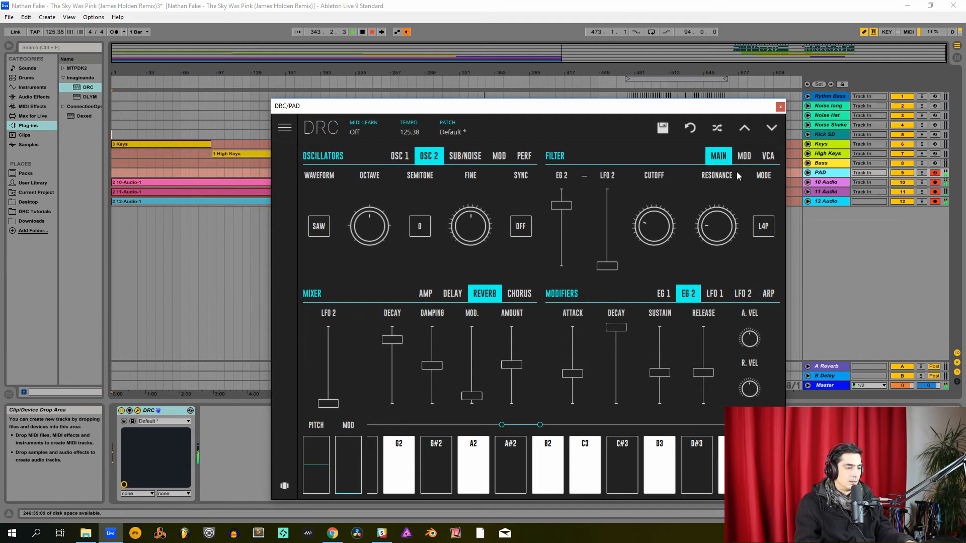
click(780, 106)
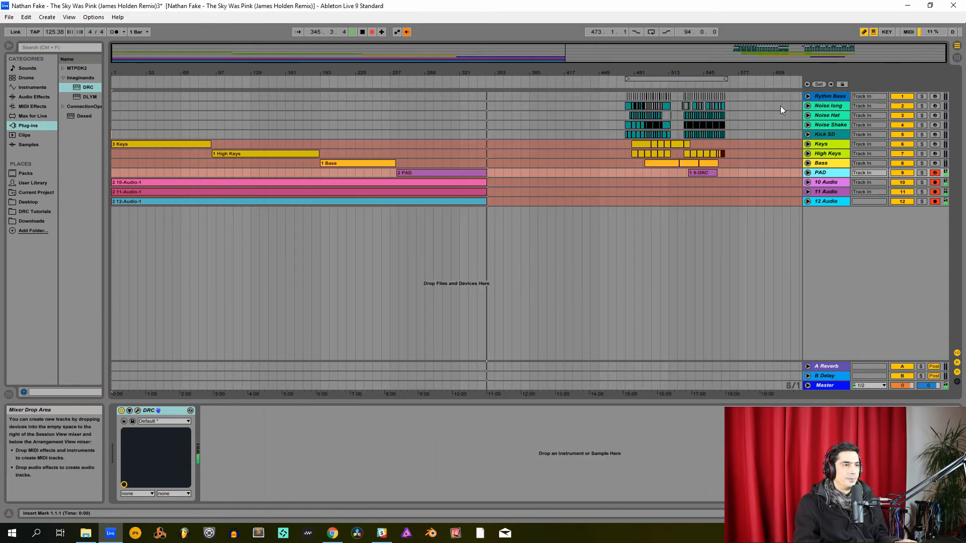
- Disarm the PAD track and stop the arrangement recording
click(935, 173)
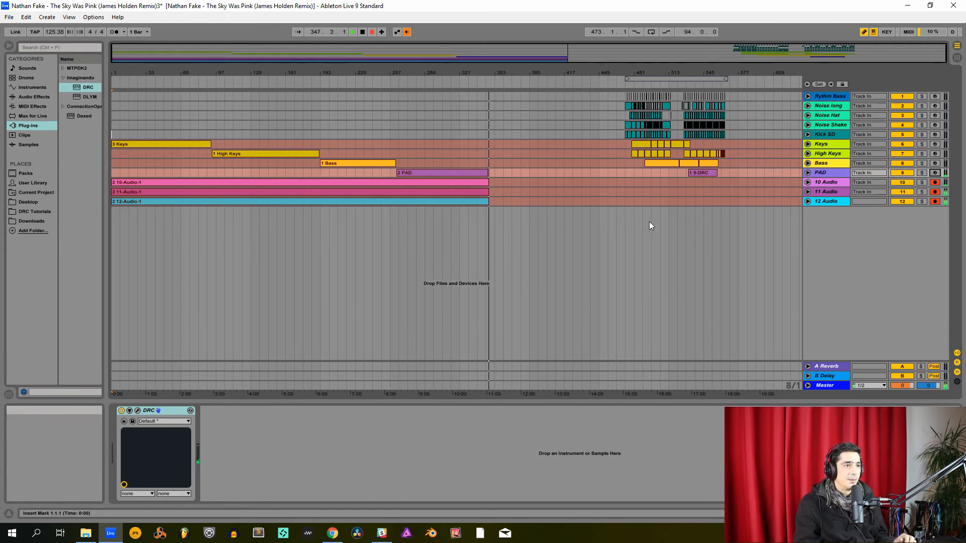
drag(626, 210, 731, 80)
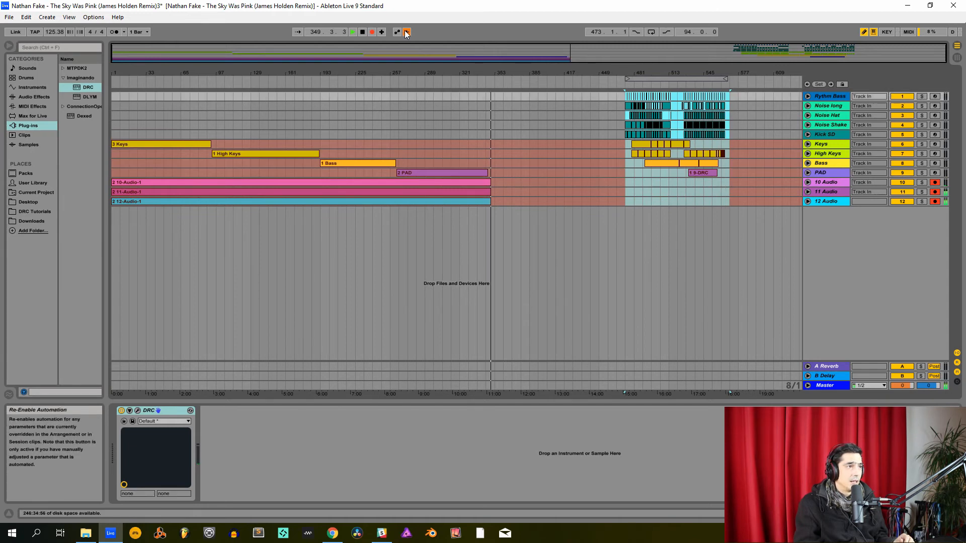
click(376, 32)
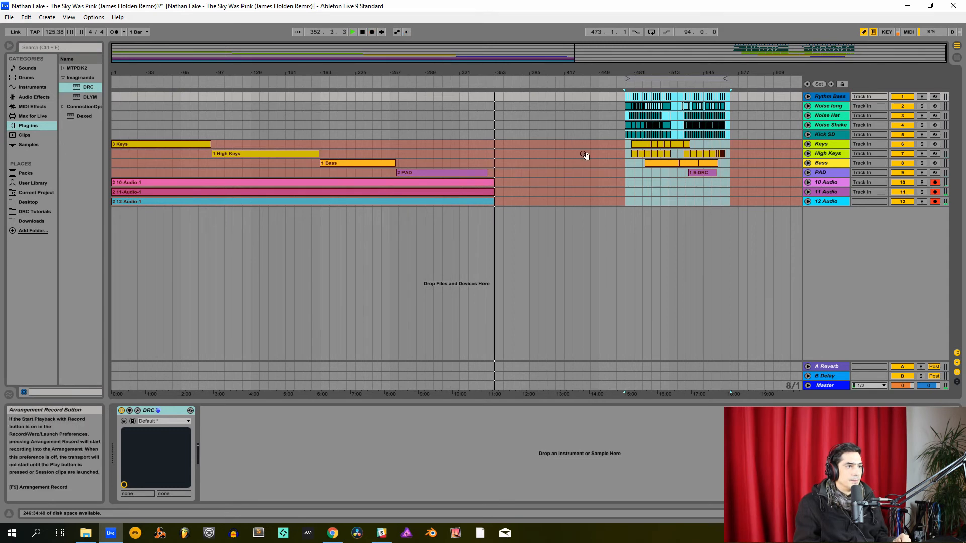
- Move the full song section's clips on all tracks earlier, to just after the playhead, and restart arrangement recording
drag(627, 206, 730, 91)
drag(645, 148, 529, 145)
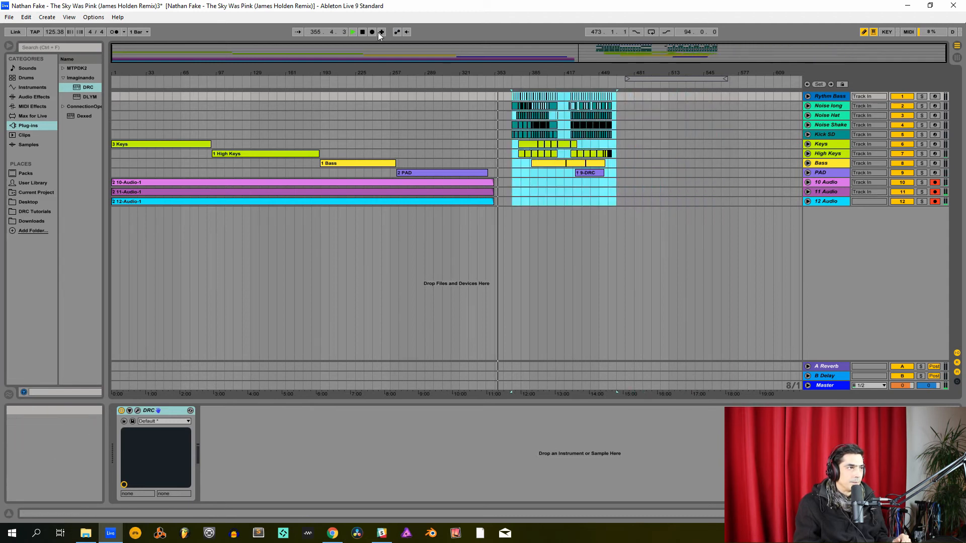
click(373, 32)
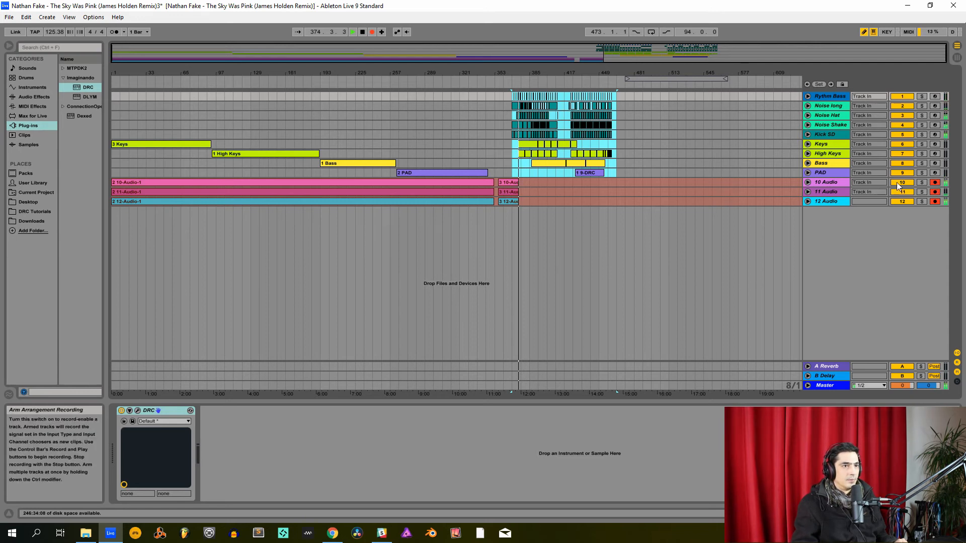
- Inspect the recorded waveforms of the 10 Audio and 11 Audio tracks, folding each track again
click(808, 182)
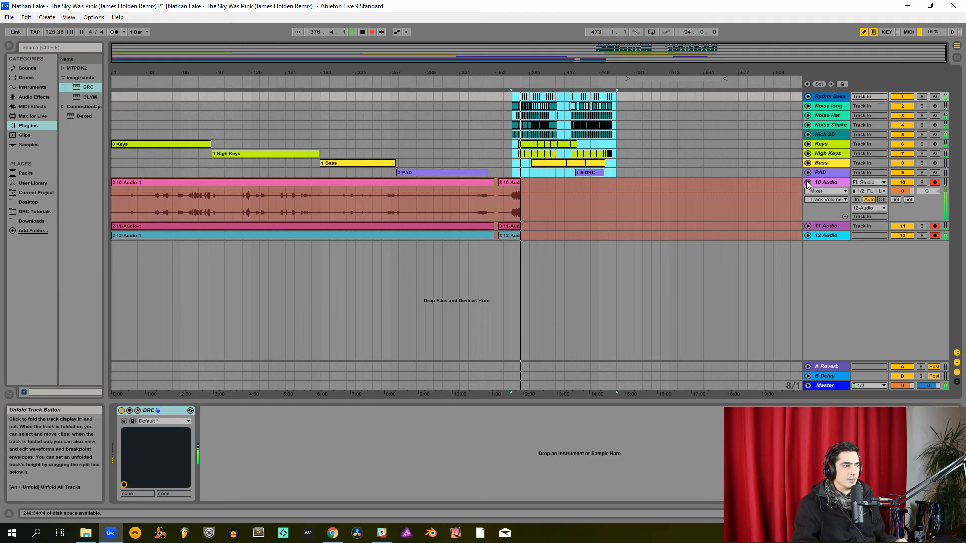
click(807, 183)
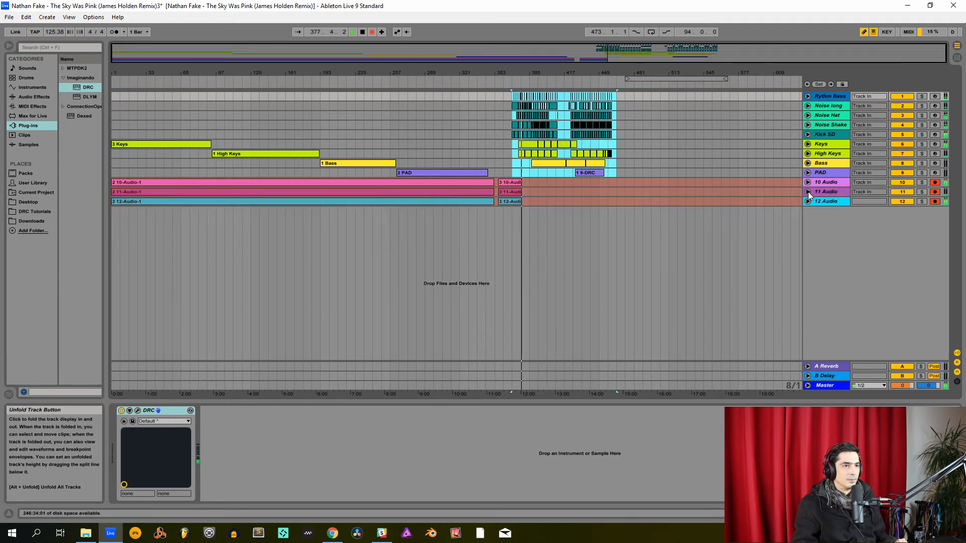
click(808, 192)
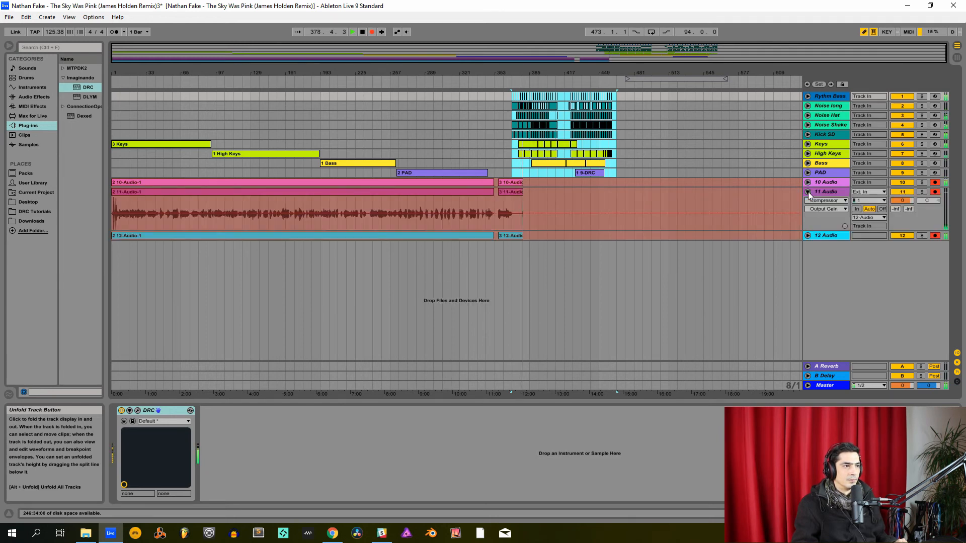
click(807, 191)
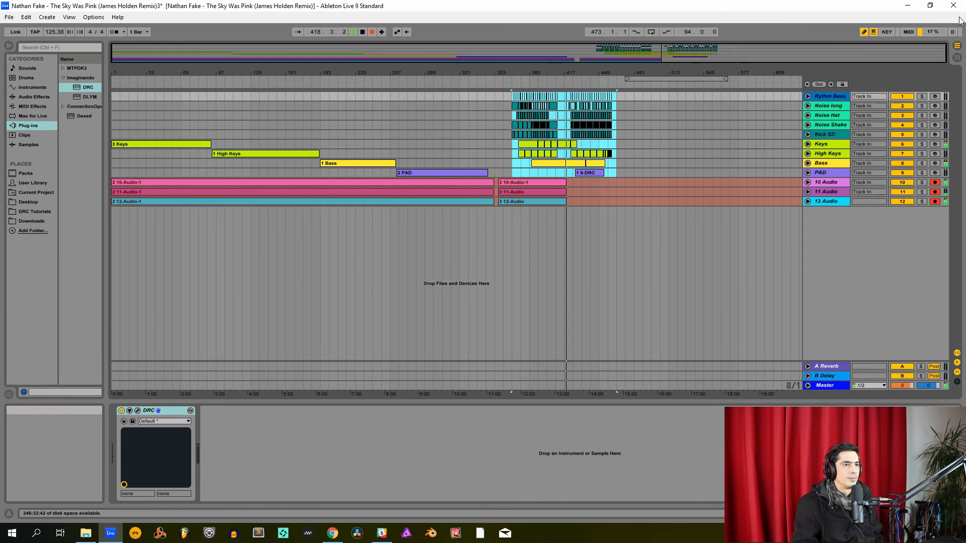
- Inspect the Keys track's notes and its DRC delay settings during playback, then fold the track again
click(807, 144)
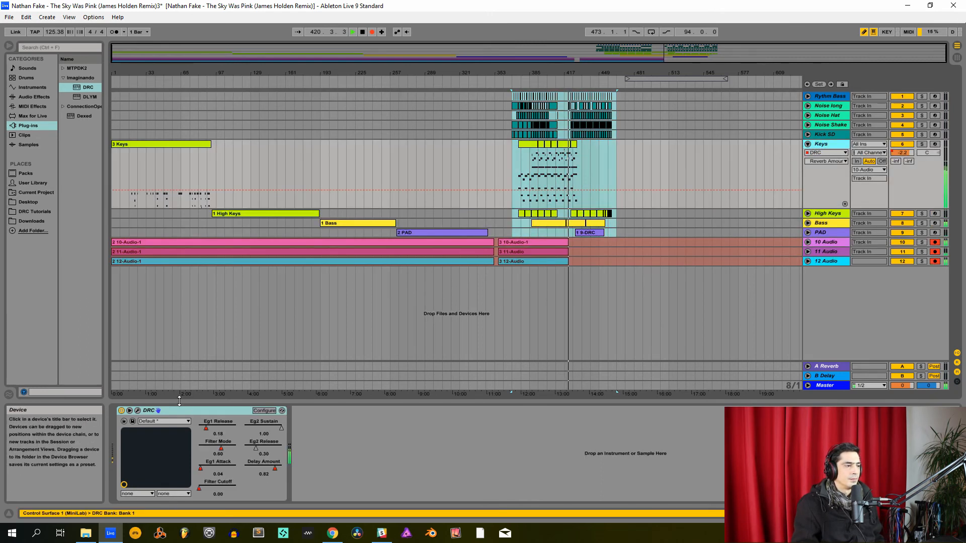
click(139, 411)
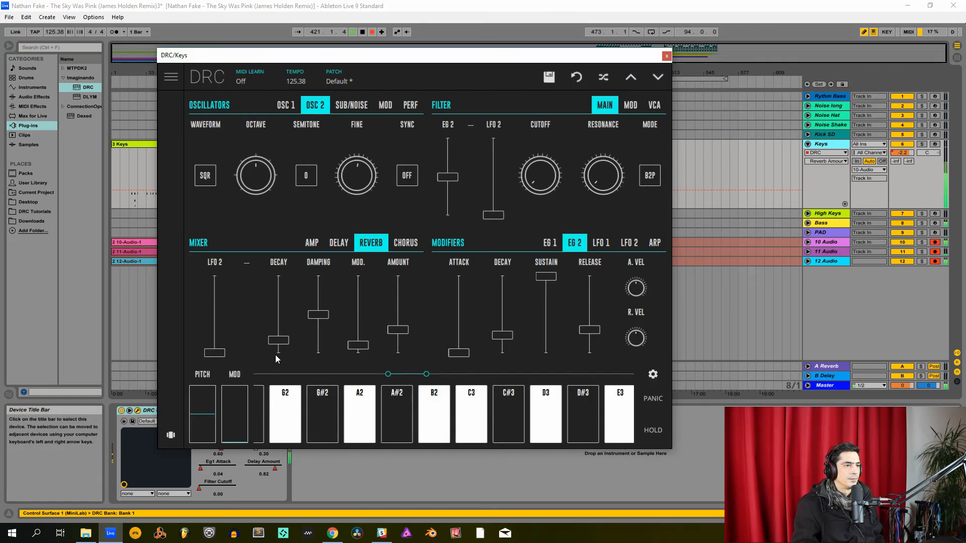
click(336, 245)
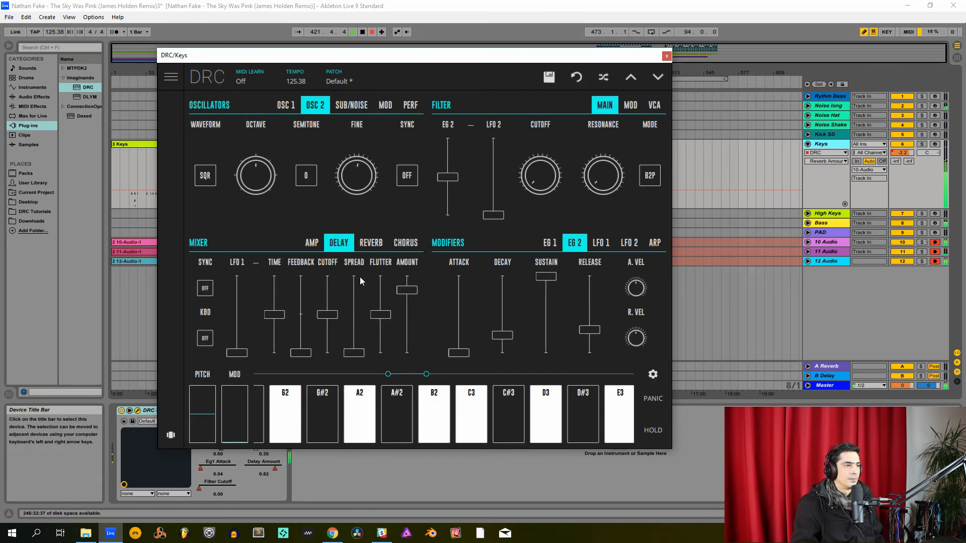
click(667, 56)
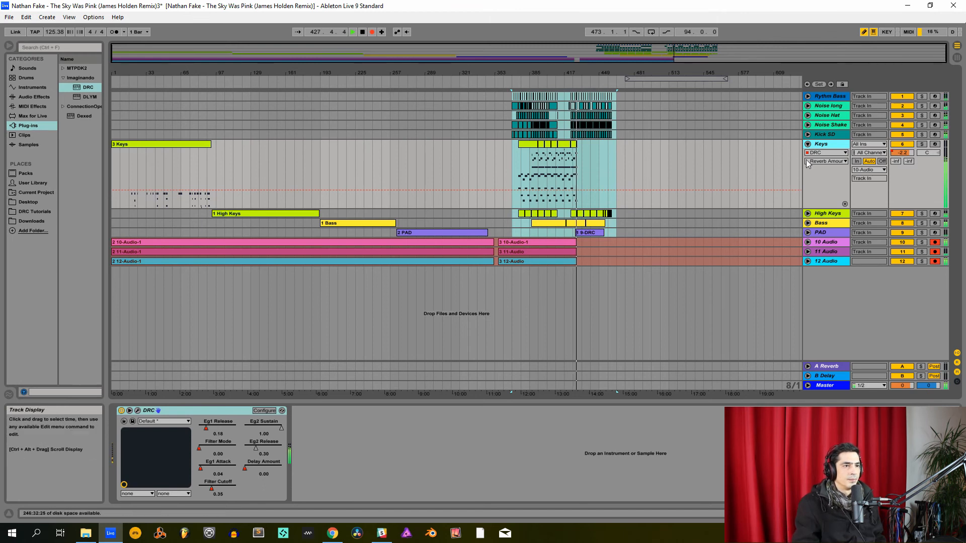
click(807, 145)
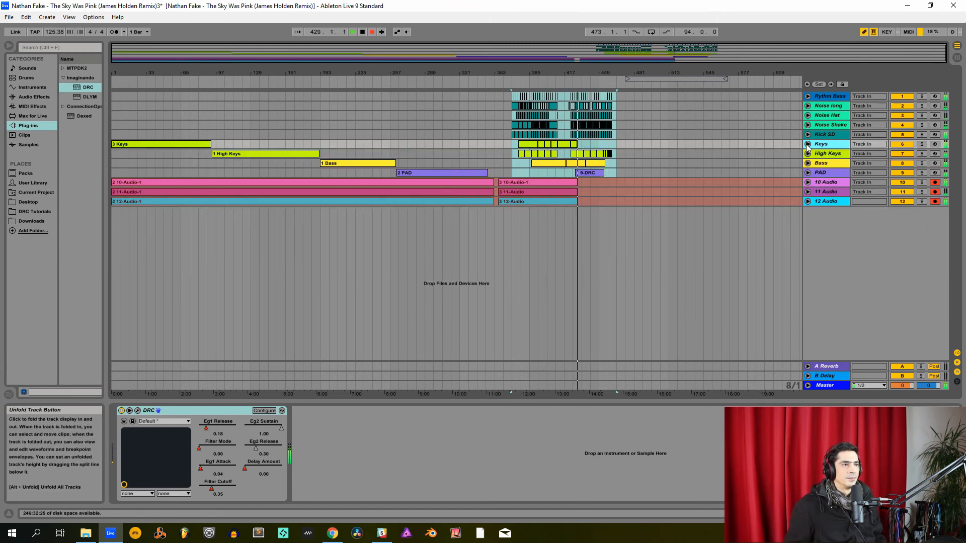